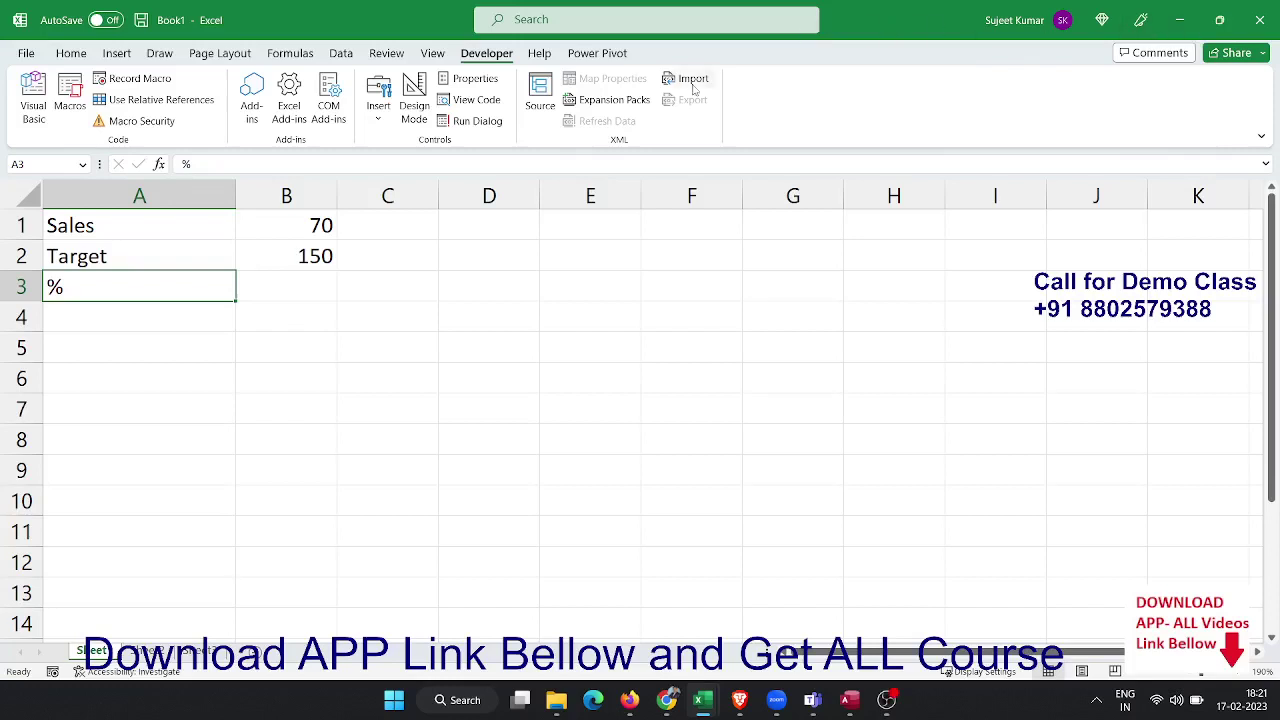
Enter the formula =B1/B2 in B3 to divide Sales by Target.
left_click(293, 218)
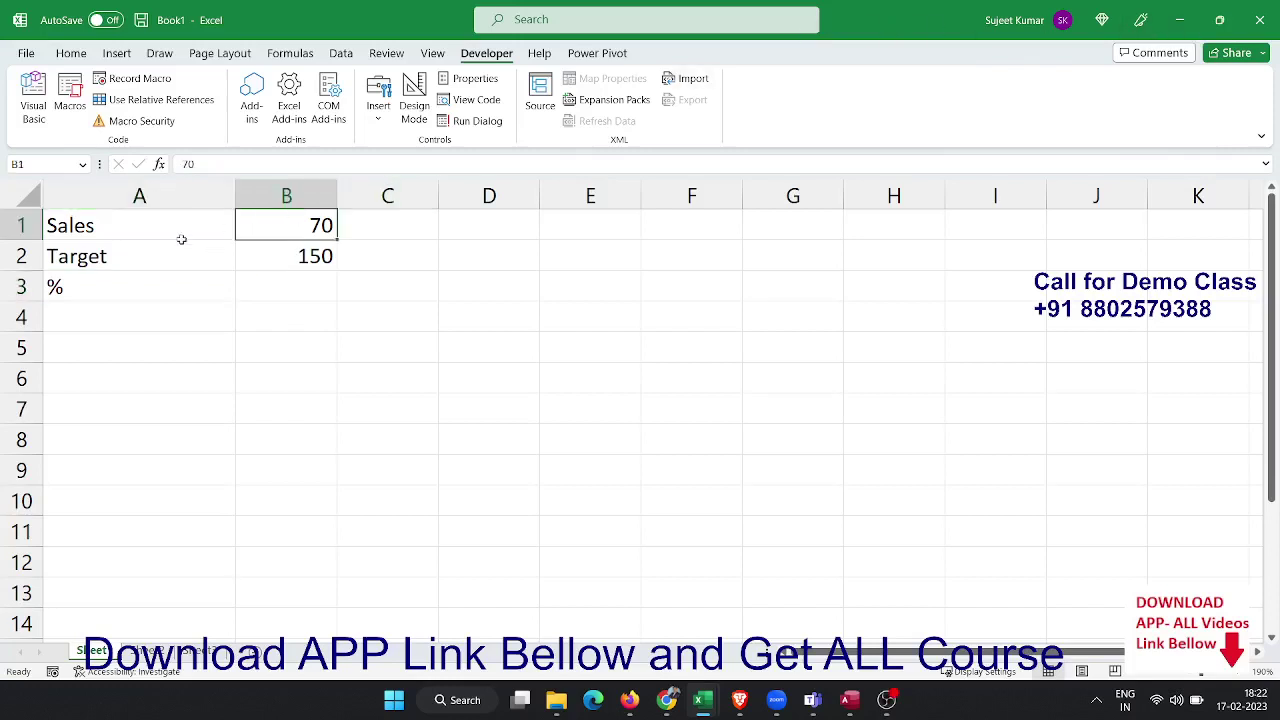
left_click(148, 250)
left_click(274, 259)
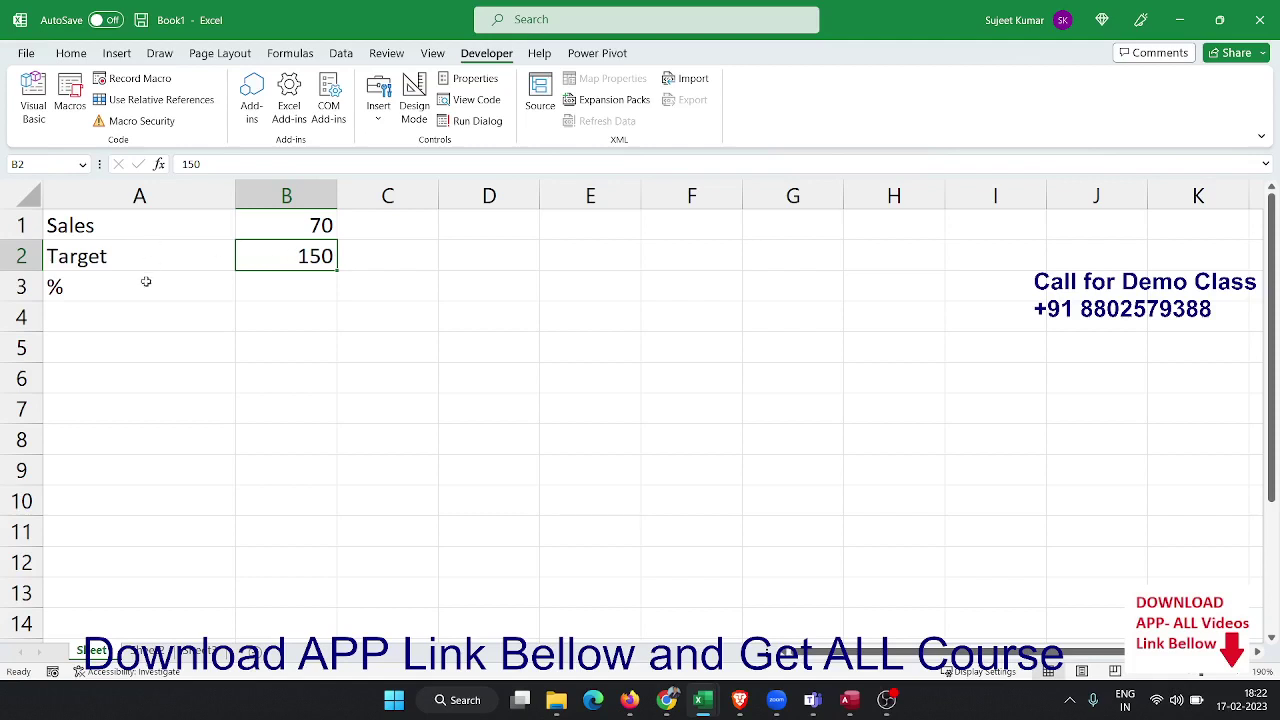
left_click(255, 293)
type("=")
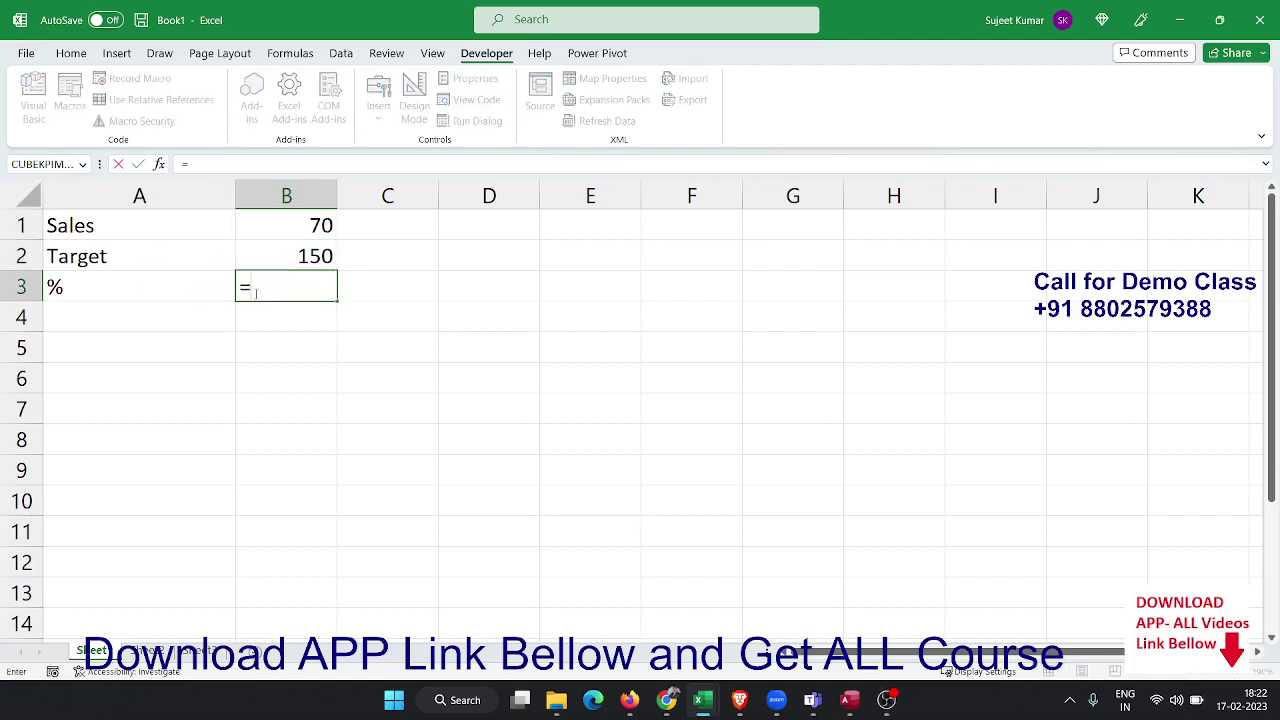
left_click(309, 228)
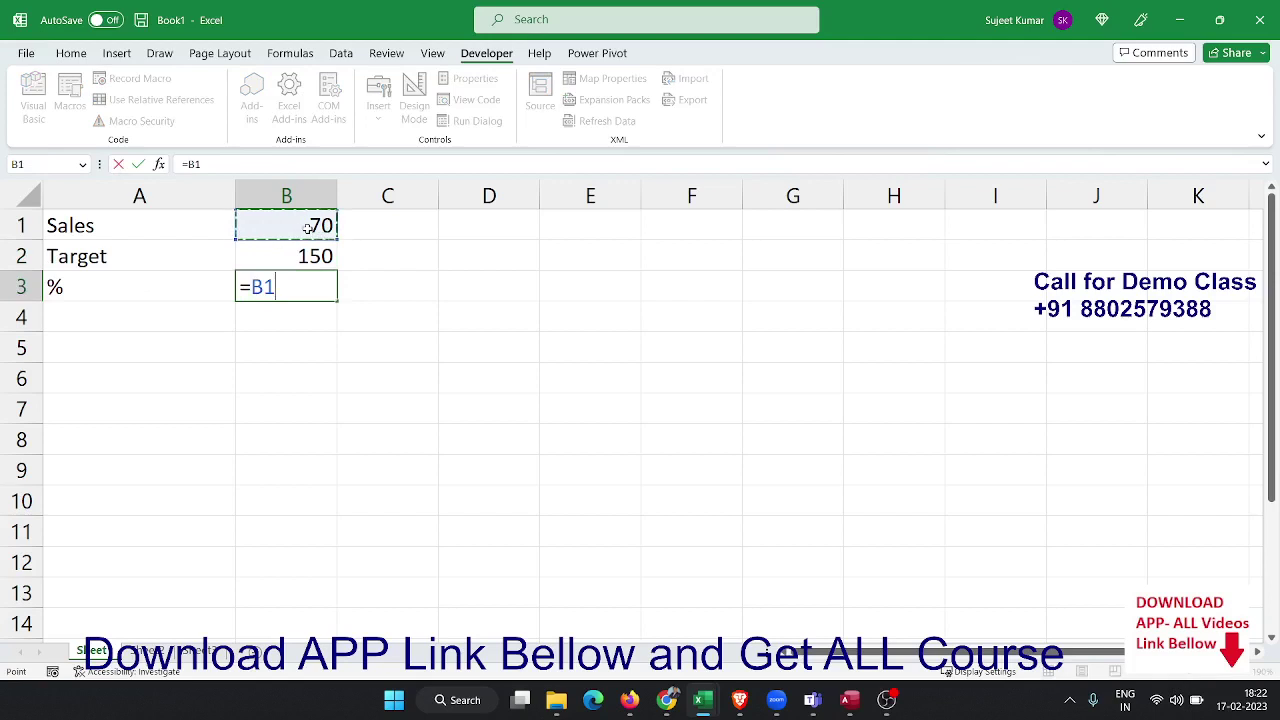
type("/")
left_click(313, 248)
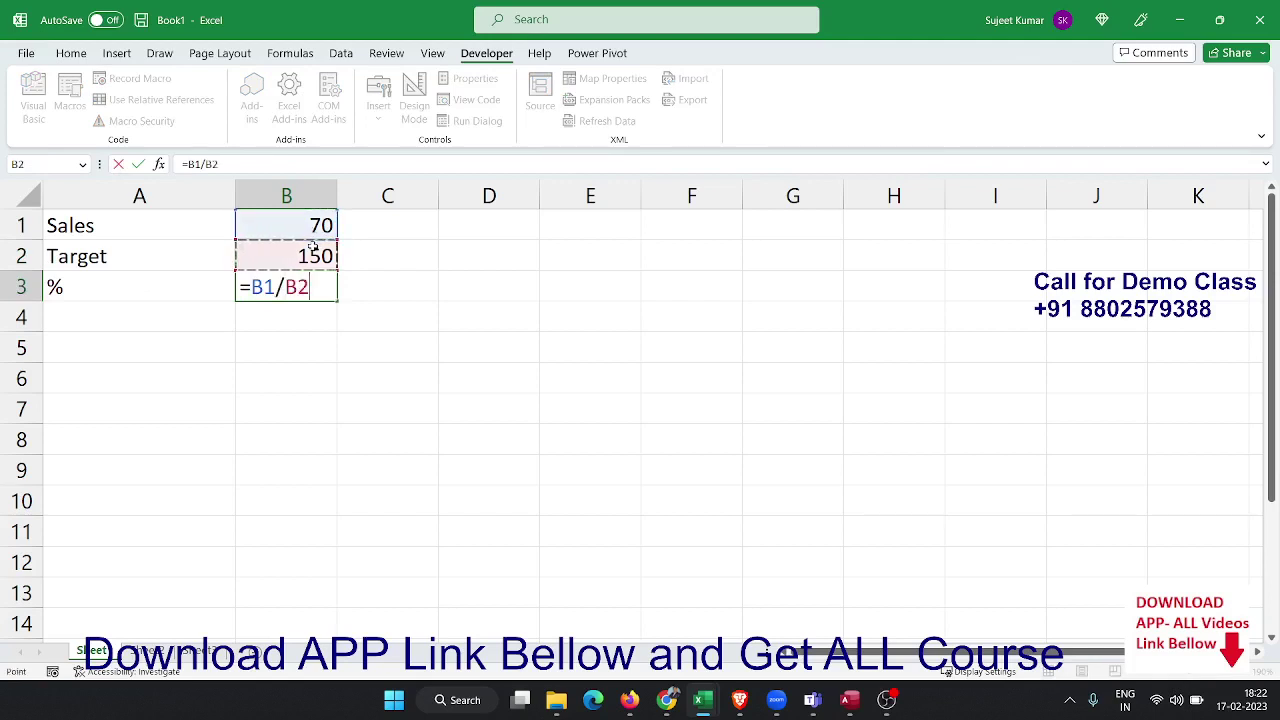
key("Return")
key("Up")
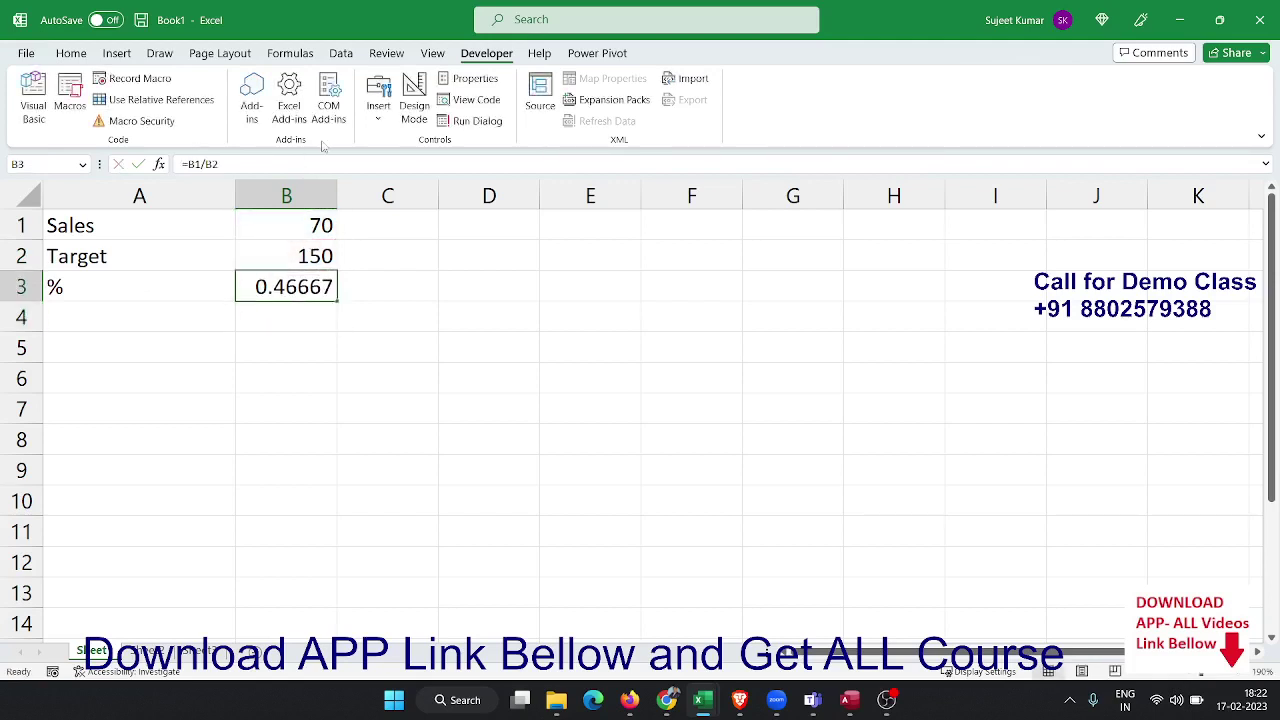
Format B3 as a percentage showing 47% and enter 100% in B4.
left_click(72, 53)
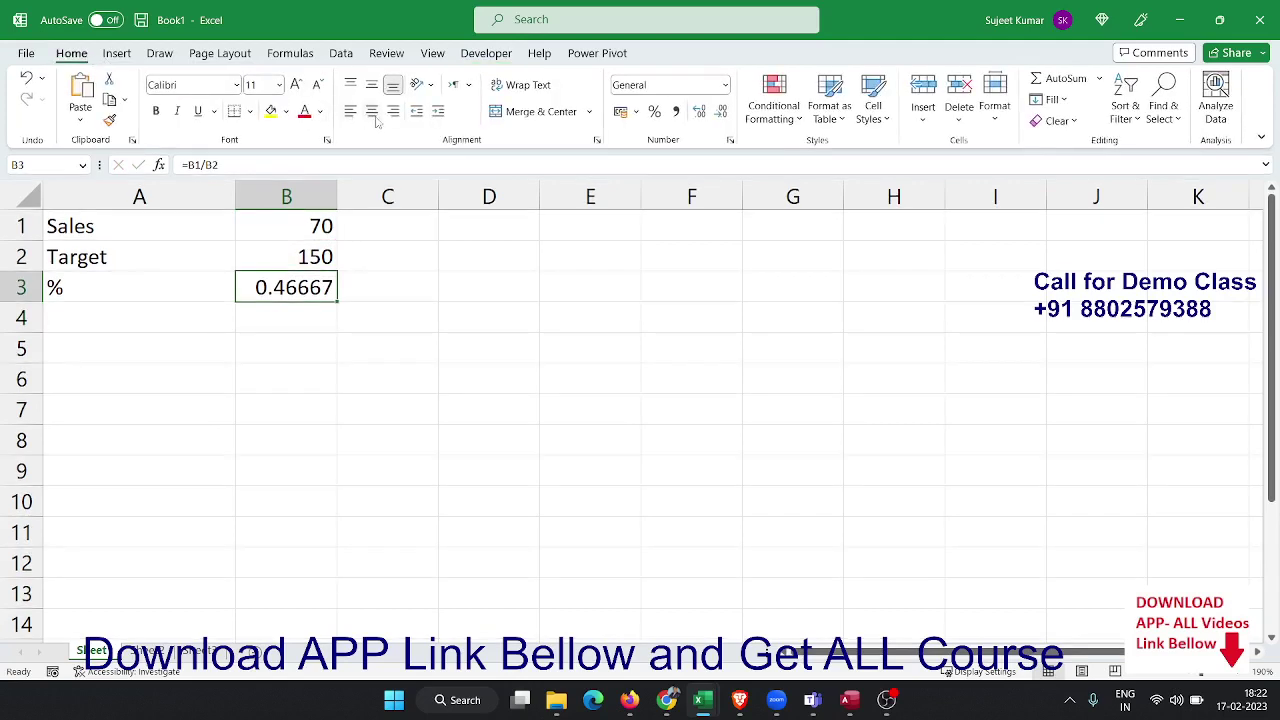
left_click(654, 112)
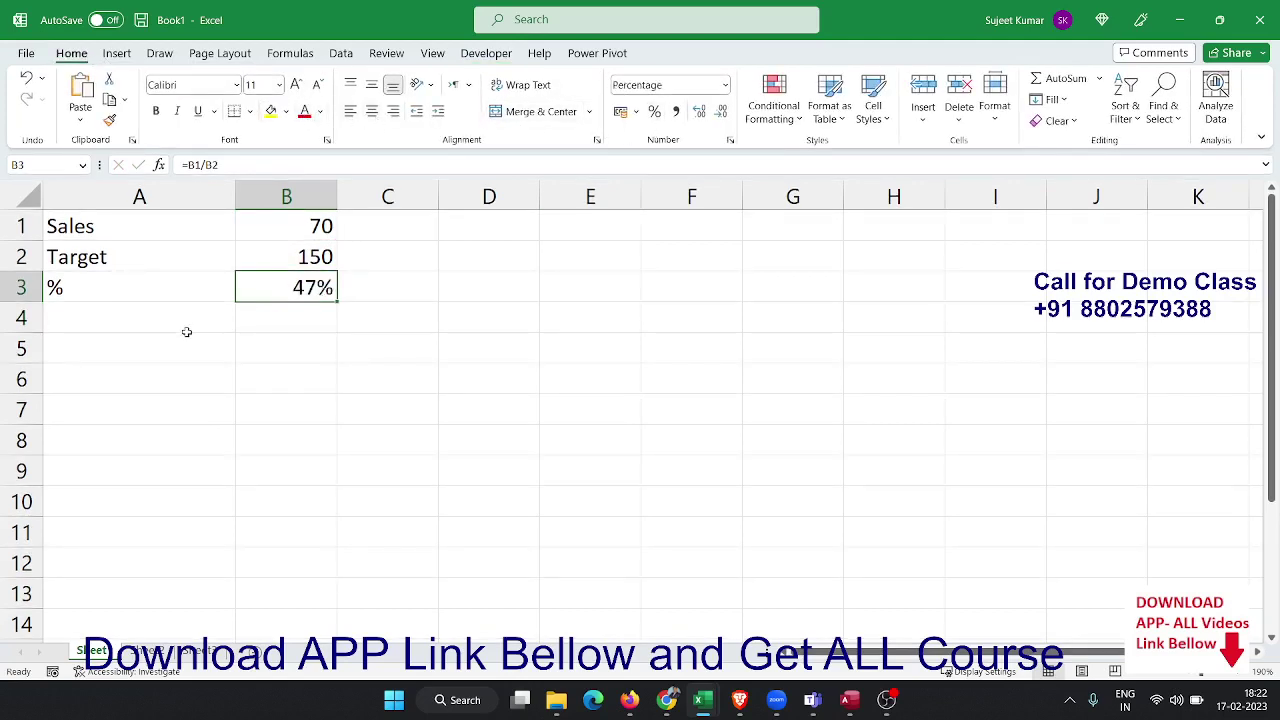
left_click(271, 317)
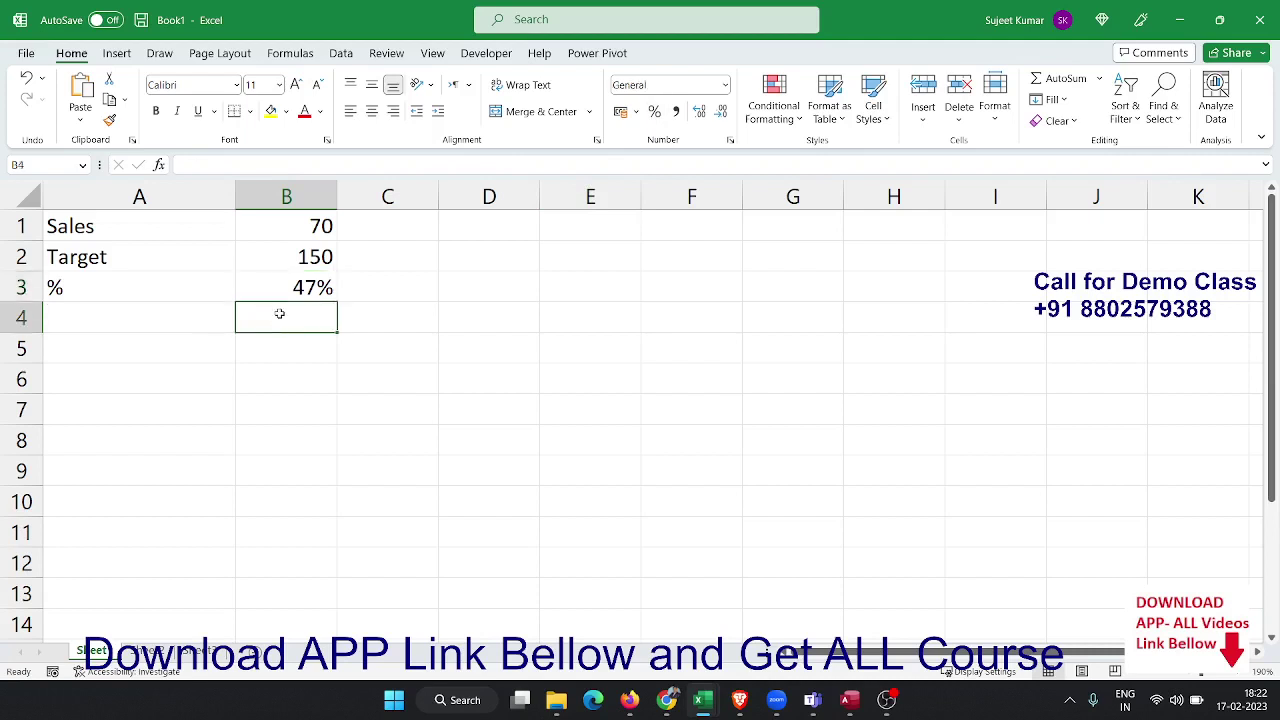
type("100")
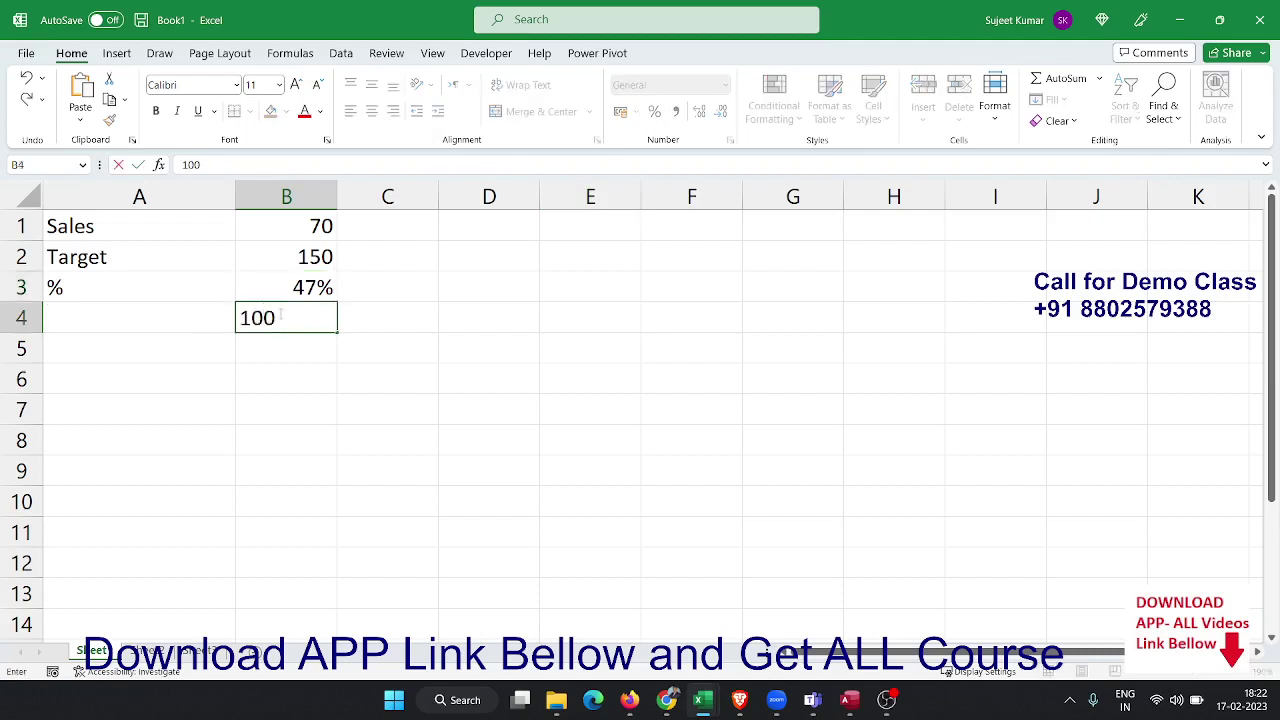
type("%")
key("Return")
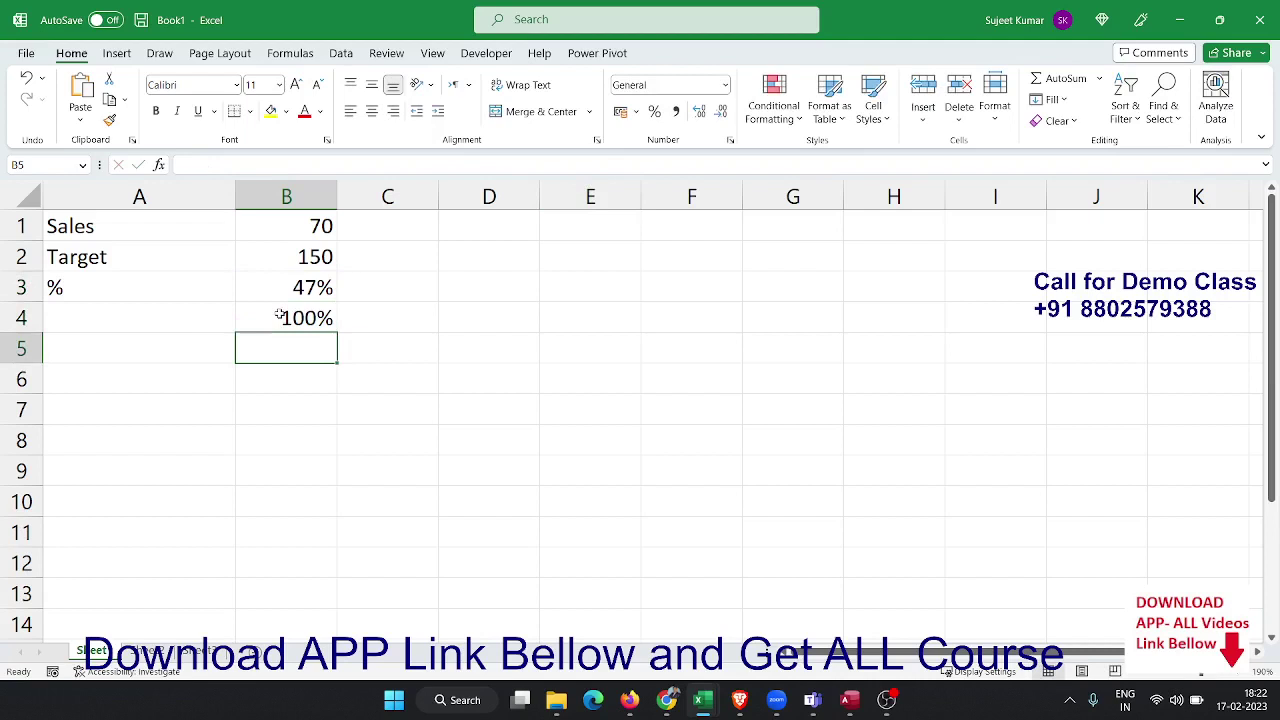
key("Up")
key("Up")
key("Left")
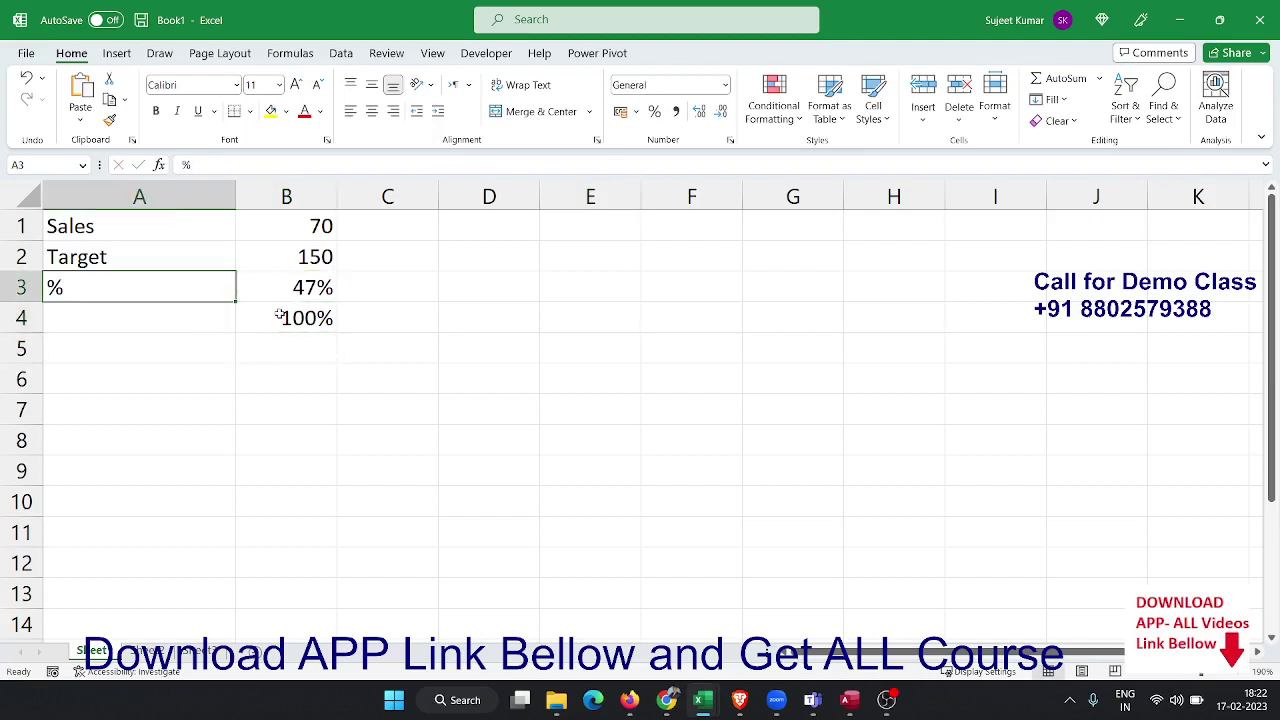
key("Right")
key("Left")
key("Right")
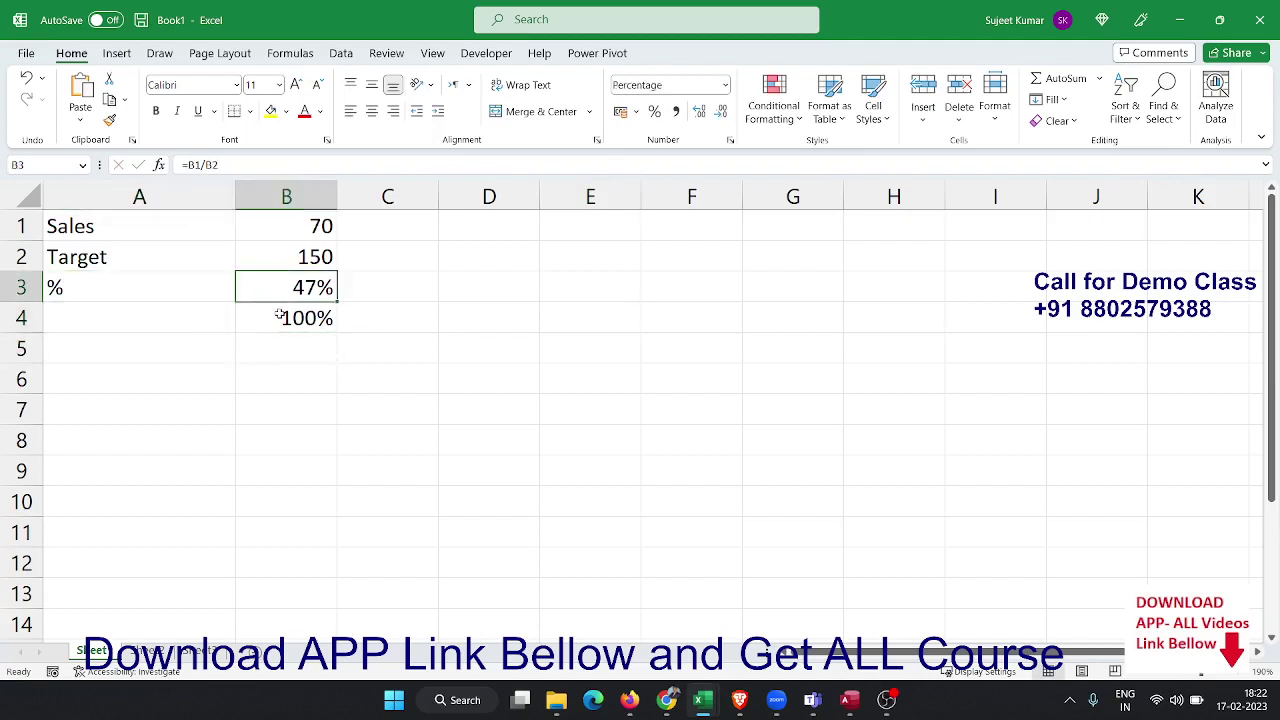
Insert a Doughnut chart from the 47% and 100% values in B3:B4.
left_click(279, 315, "shift")
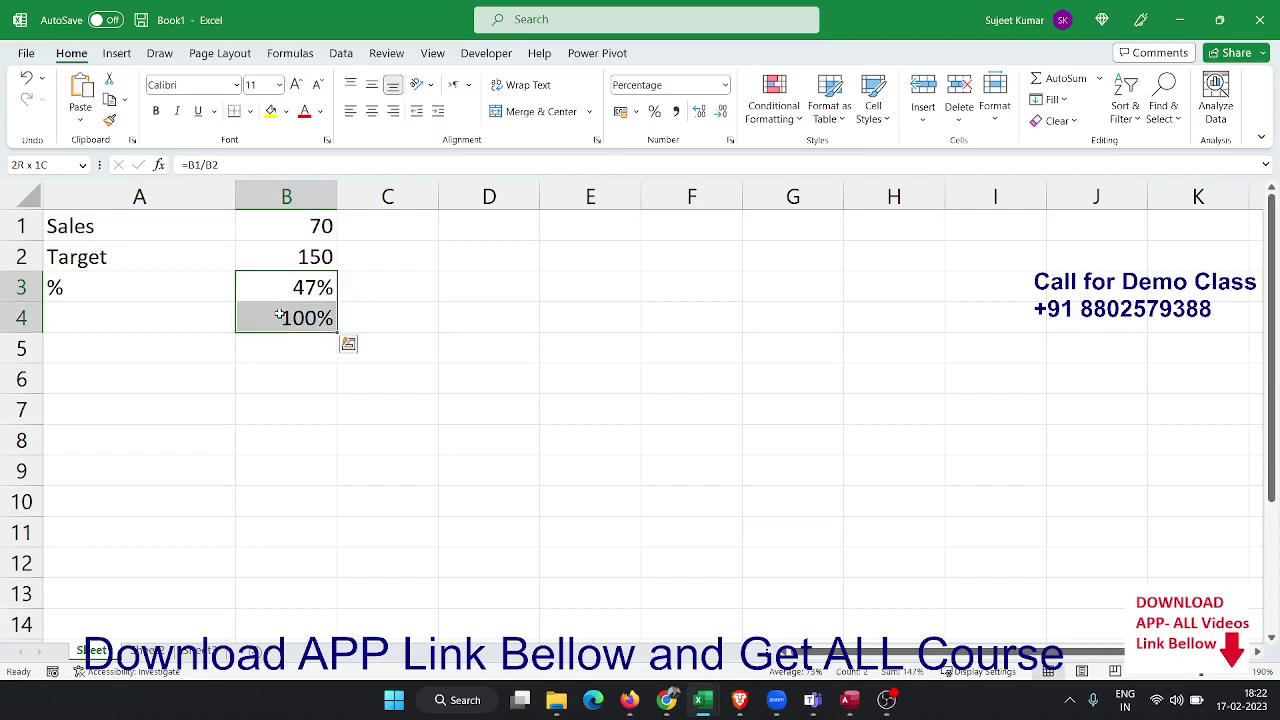
left_click(117, 53)
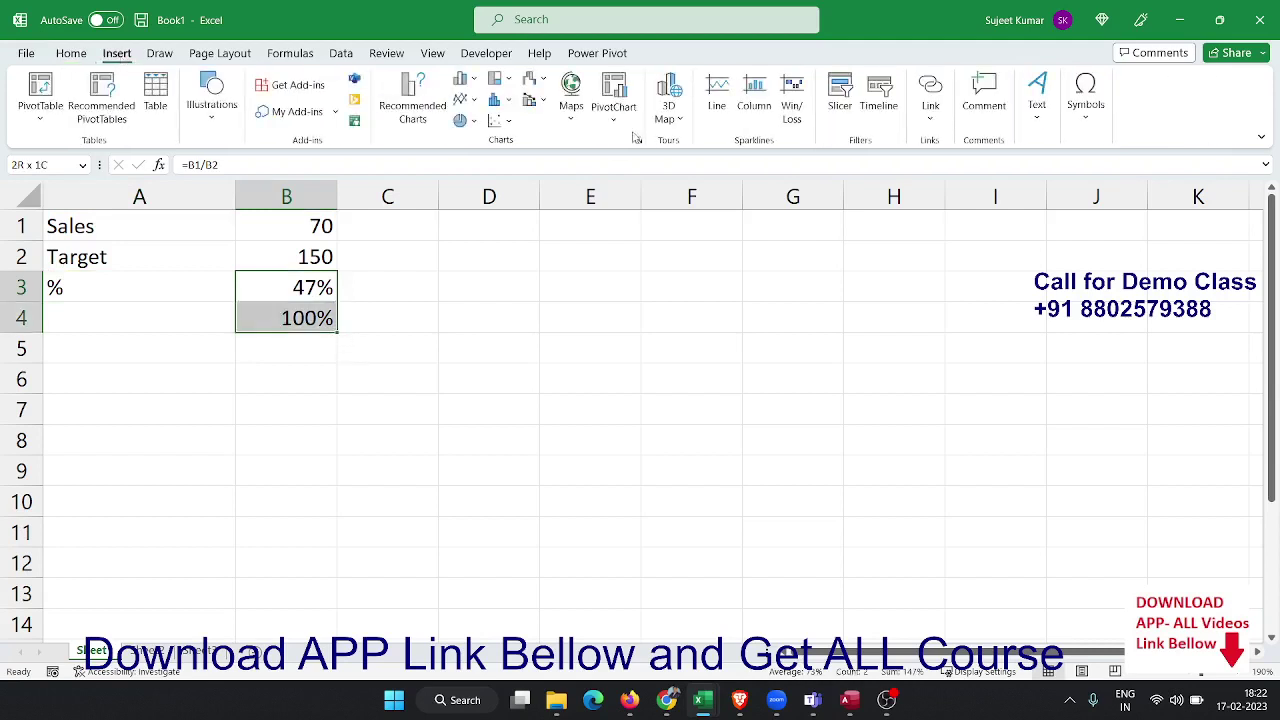
left_click(476, 121)
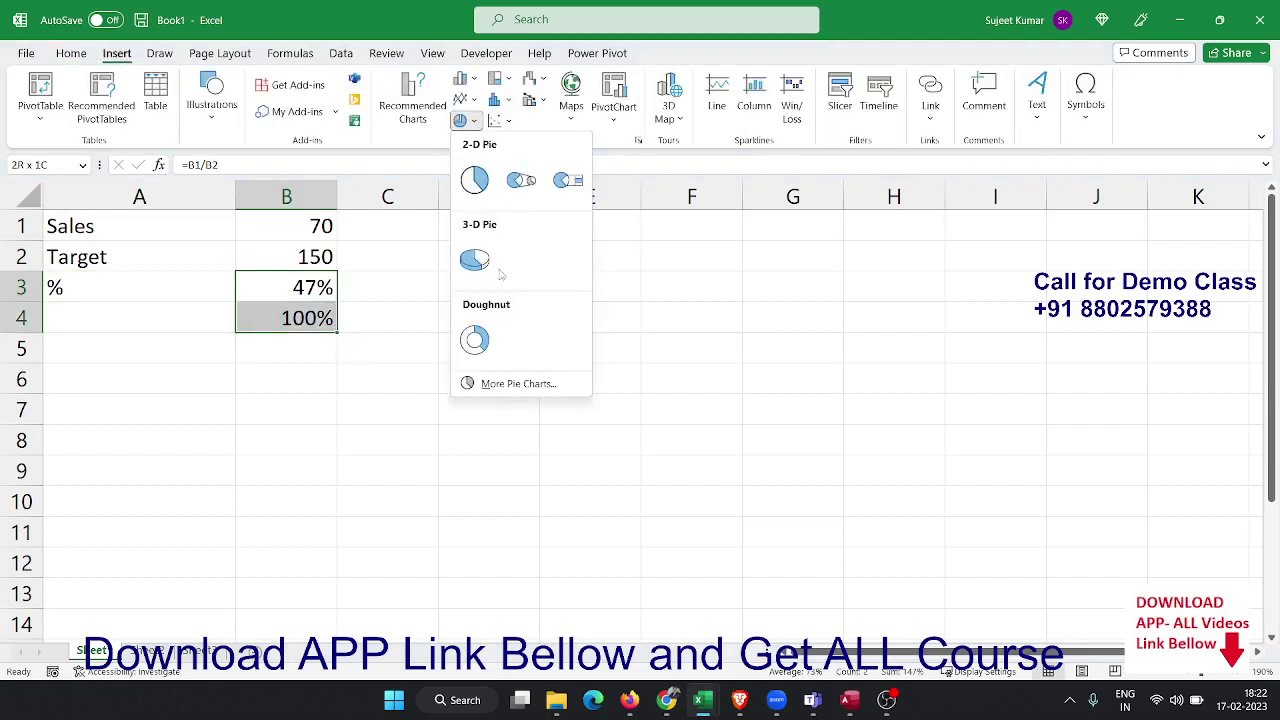
left_click(490, 343)
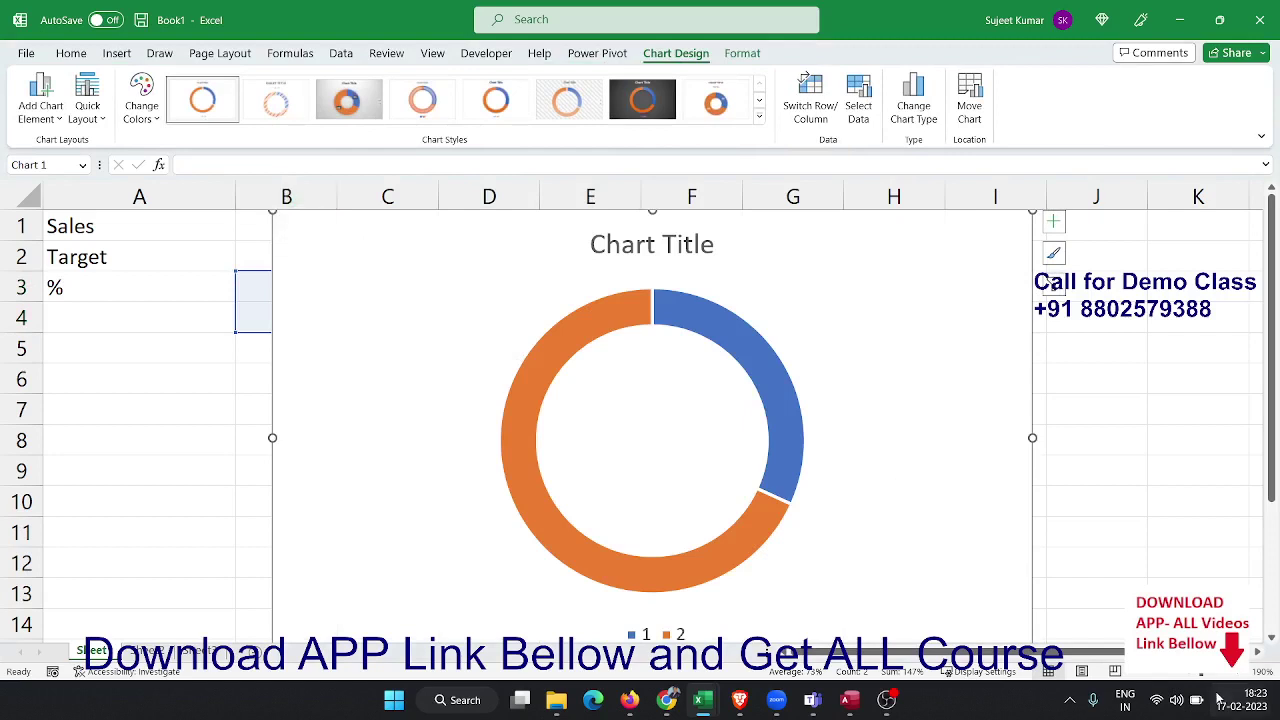
Move the chart below the data, retitle it 'Target Achive %' and delete the legend.
left_click(1190, 674)
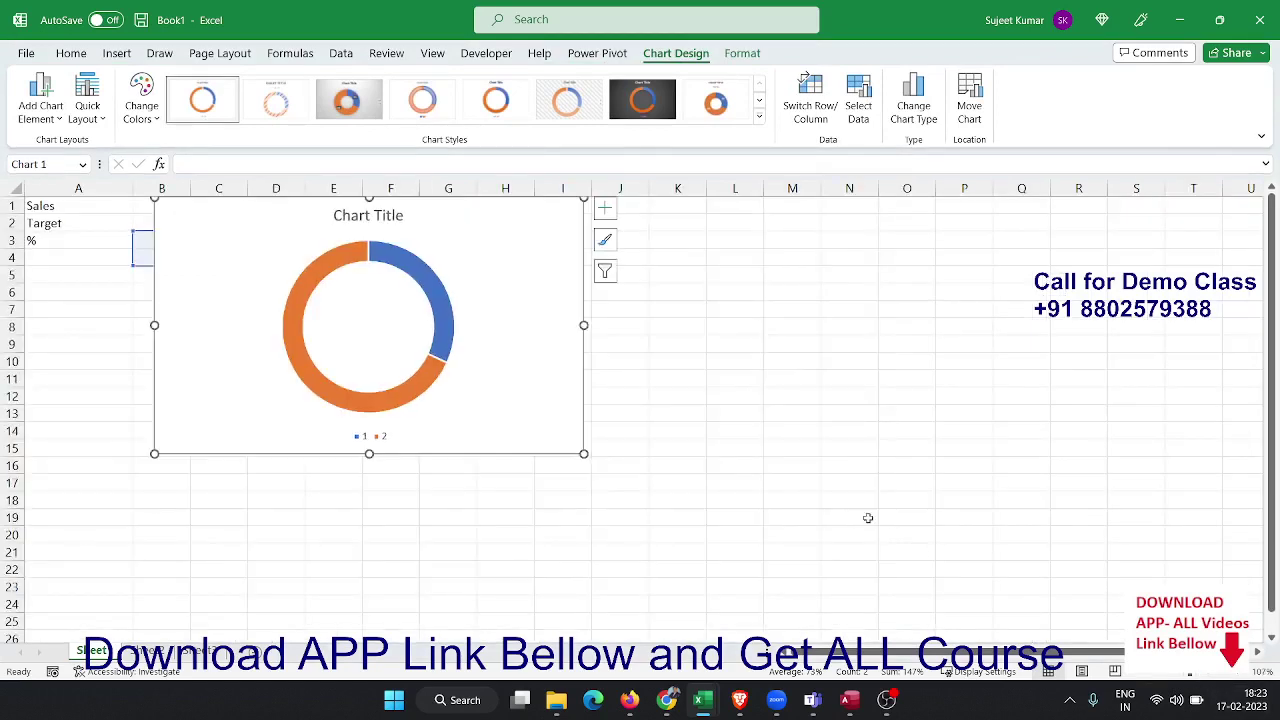
left_click_drag(573, 444, 552, 491)
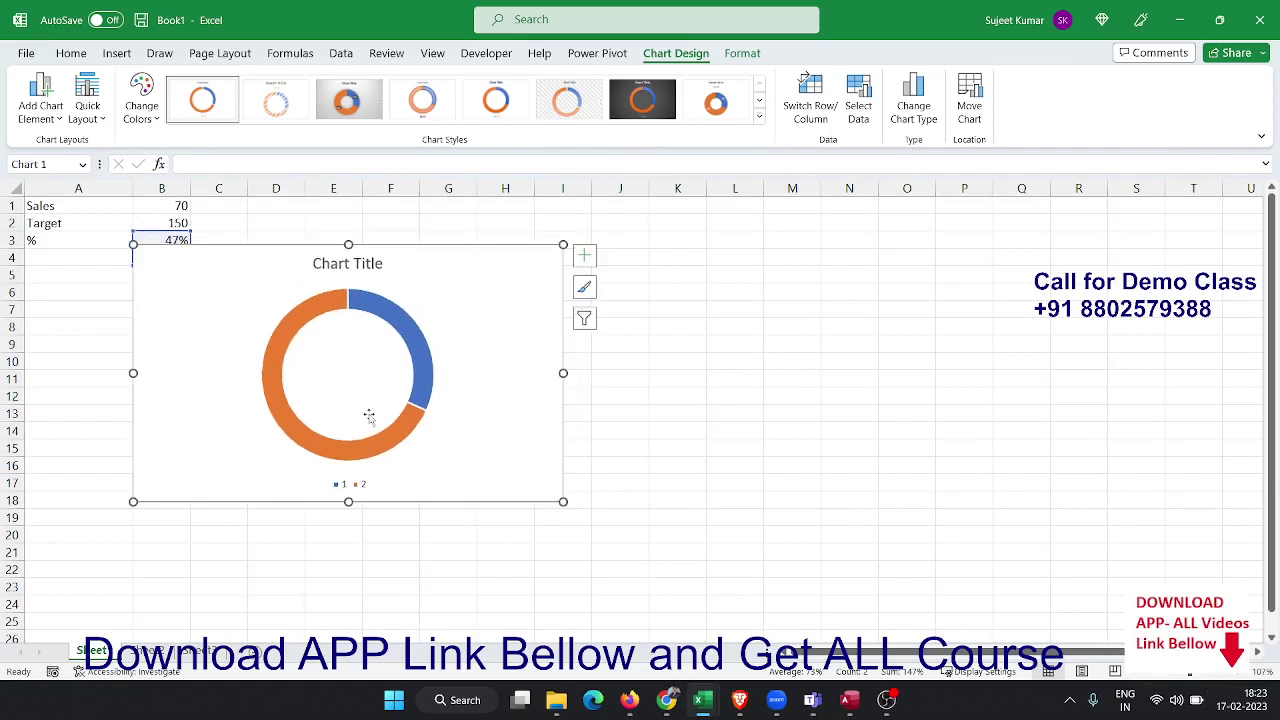
left_click(358, 270)
double_click(358, 268)
key("BackSpace")
key("BackSpace")
key("BackSpace")
key("BackSpace")
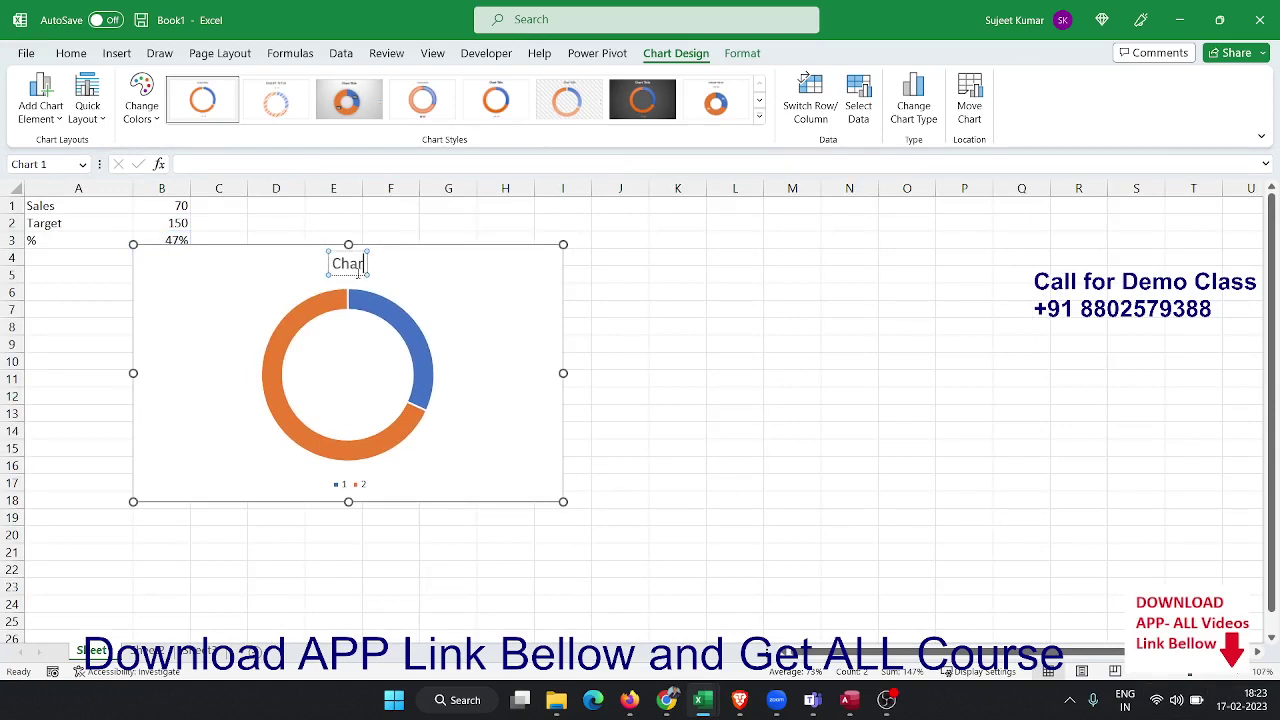
key("BackSpace")
key("BackSpace")
key("BackSpace")
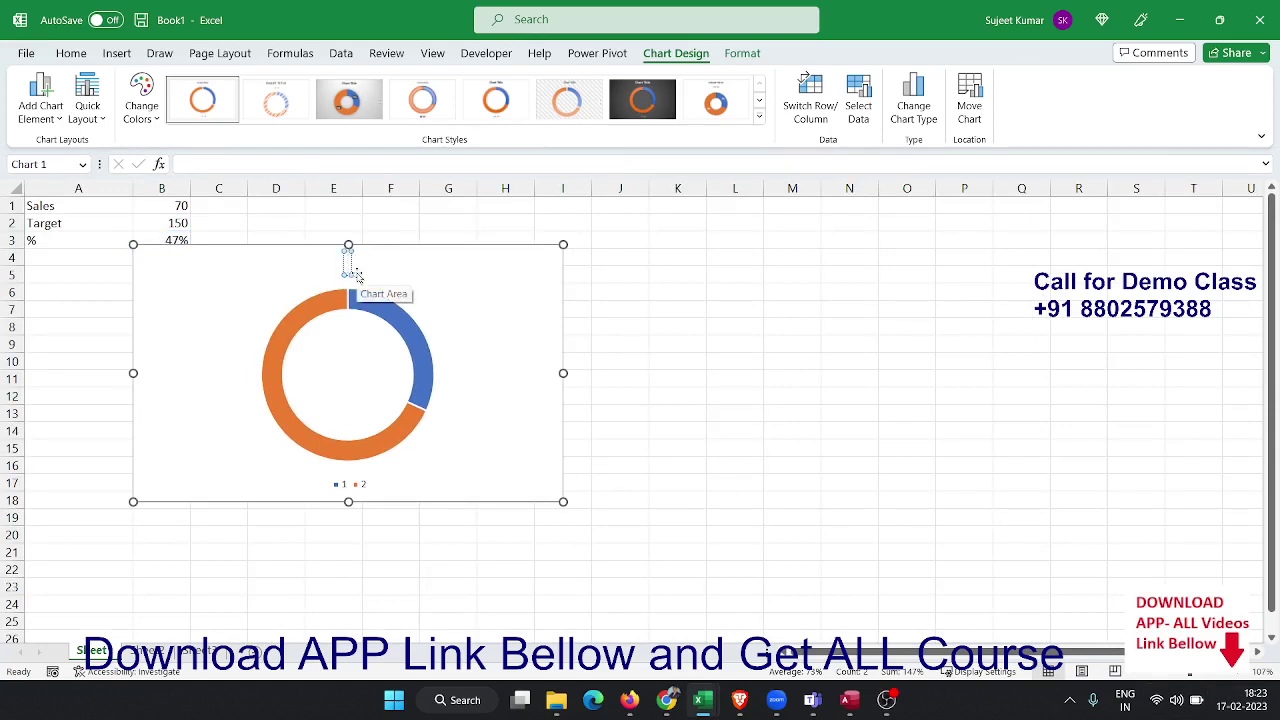
type("Ta")
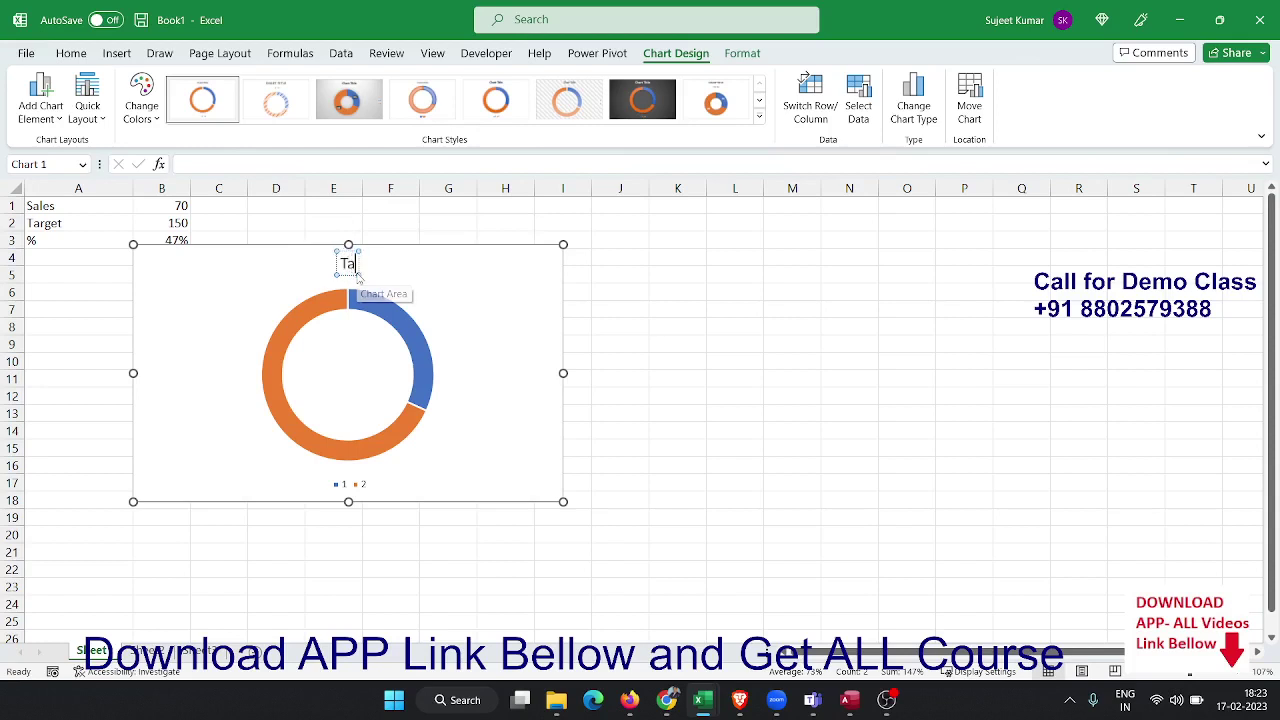
type("rget")
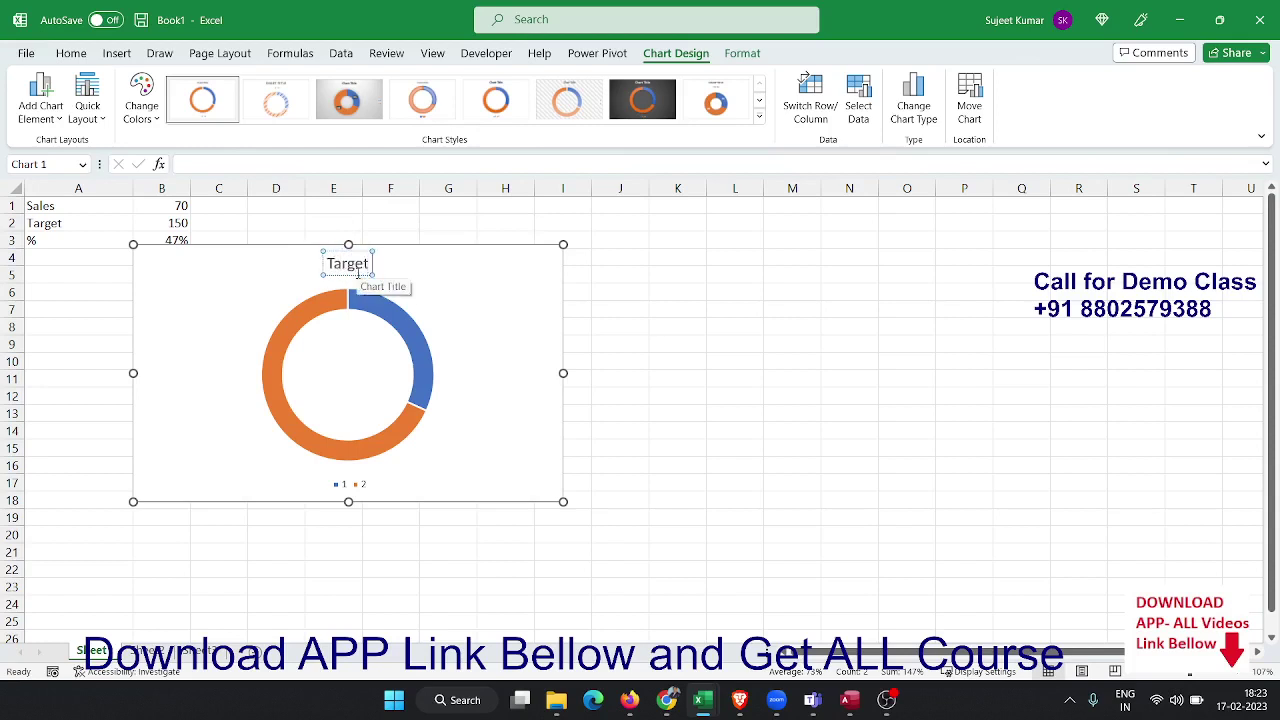
type(" Achive")
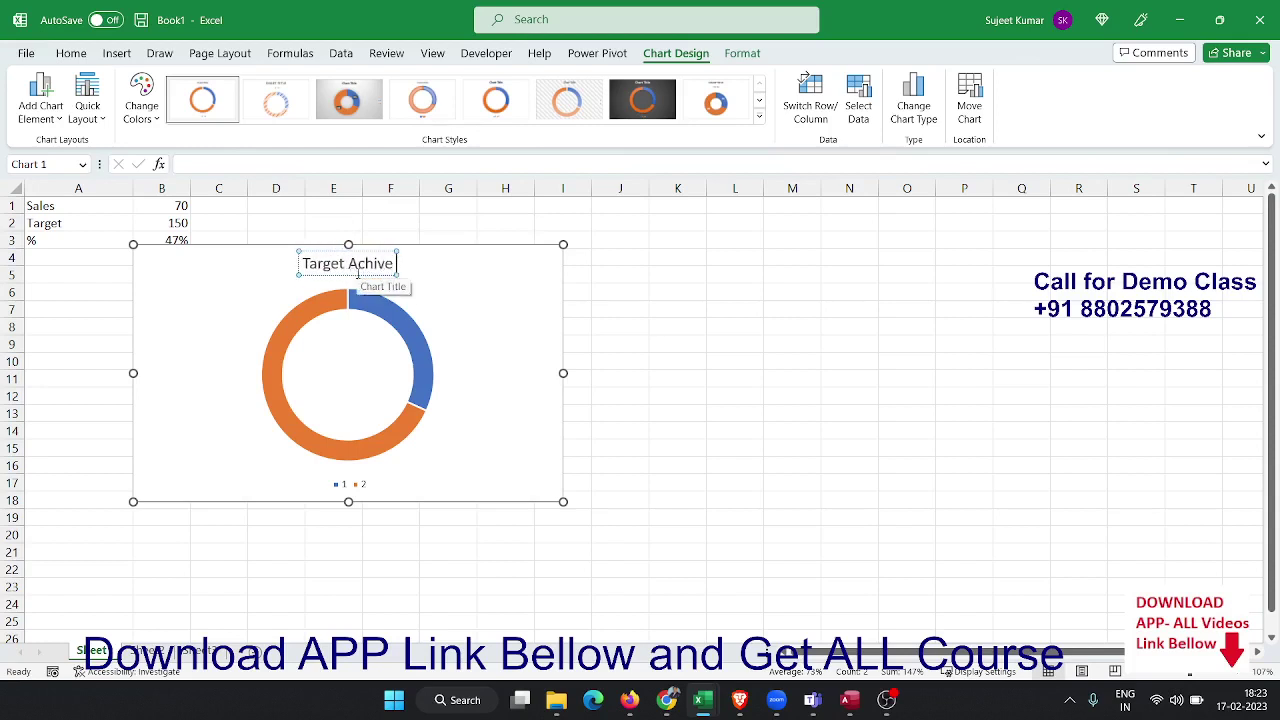
type(" %")
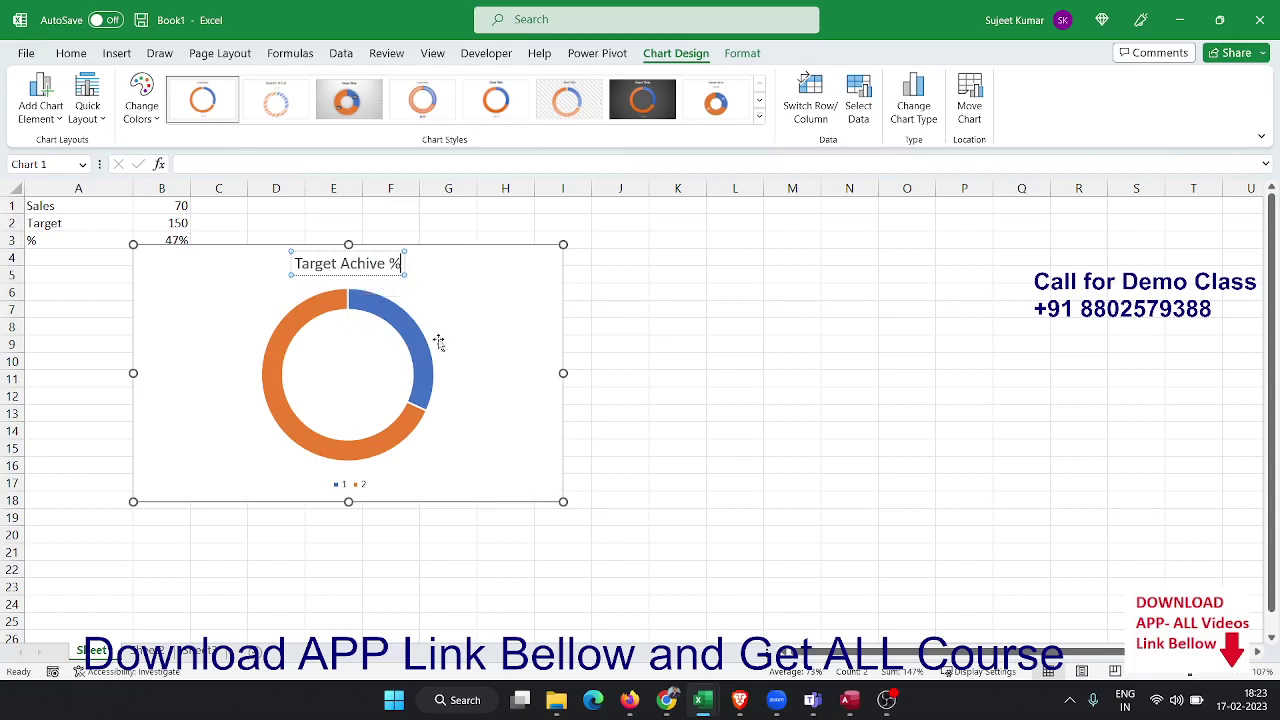
left_click(446, 346)
left_click(366, 485)
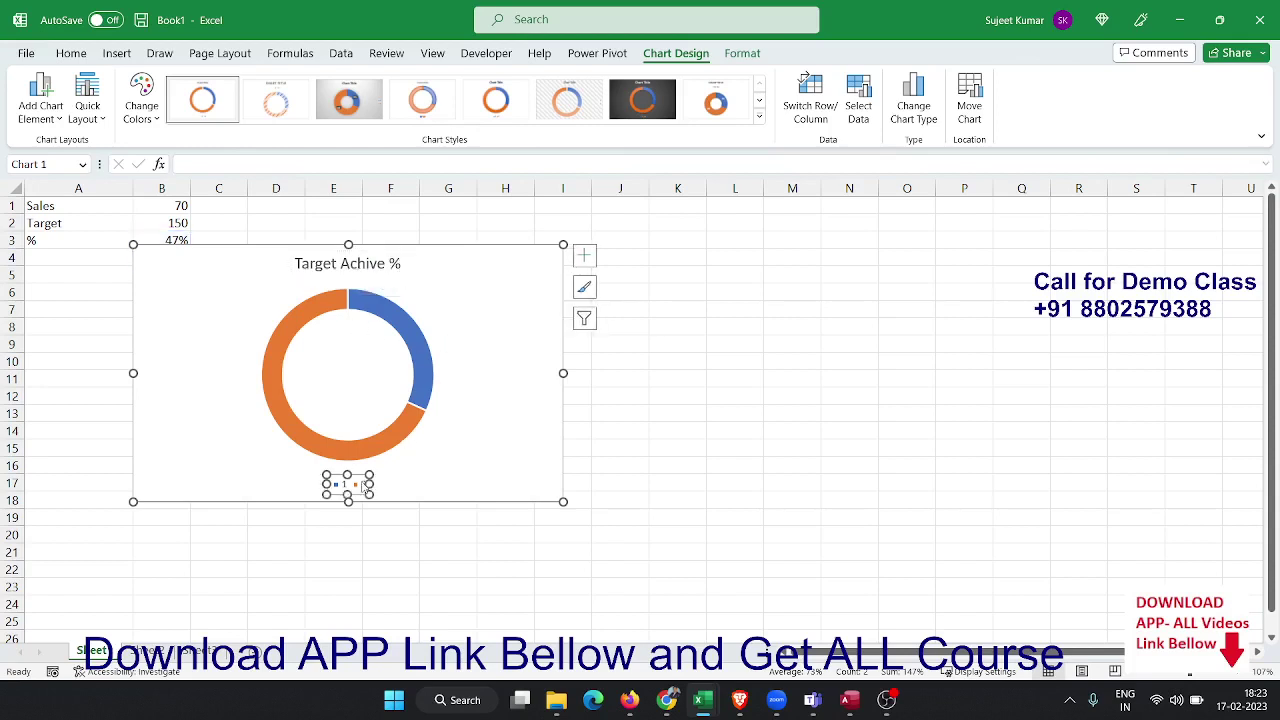
key("Delete")
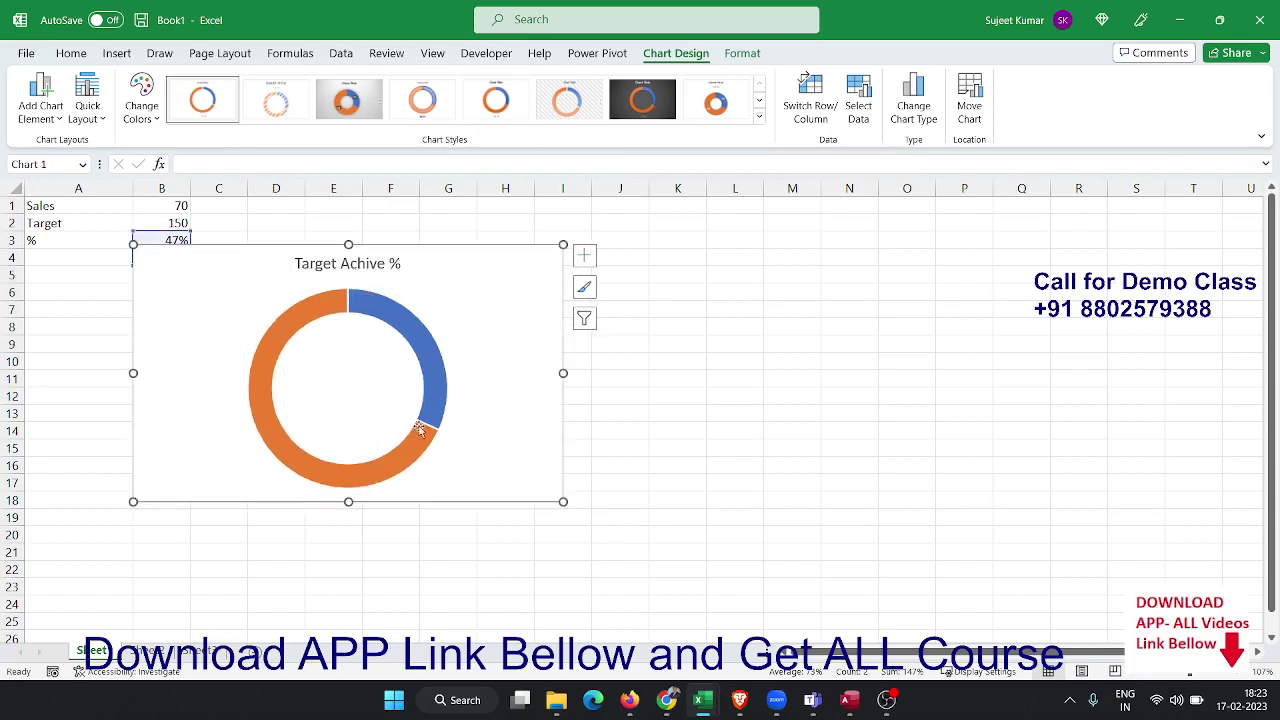
In Format Data Point, set point explosion to 0% and doughnut hole size to 35%.
left_click(451, 434)
left_click(427, 422)
right_click(427, 422)
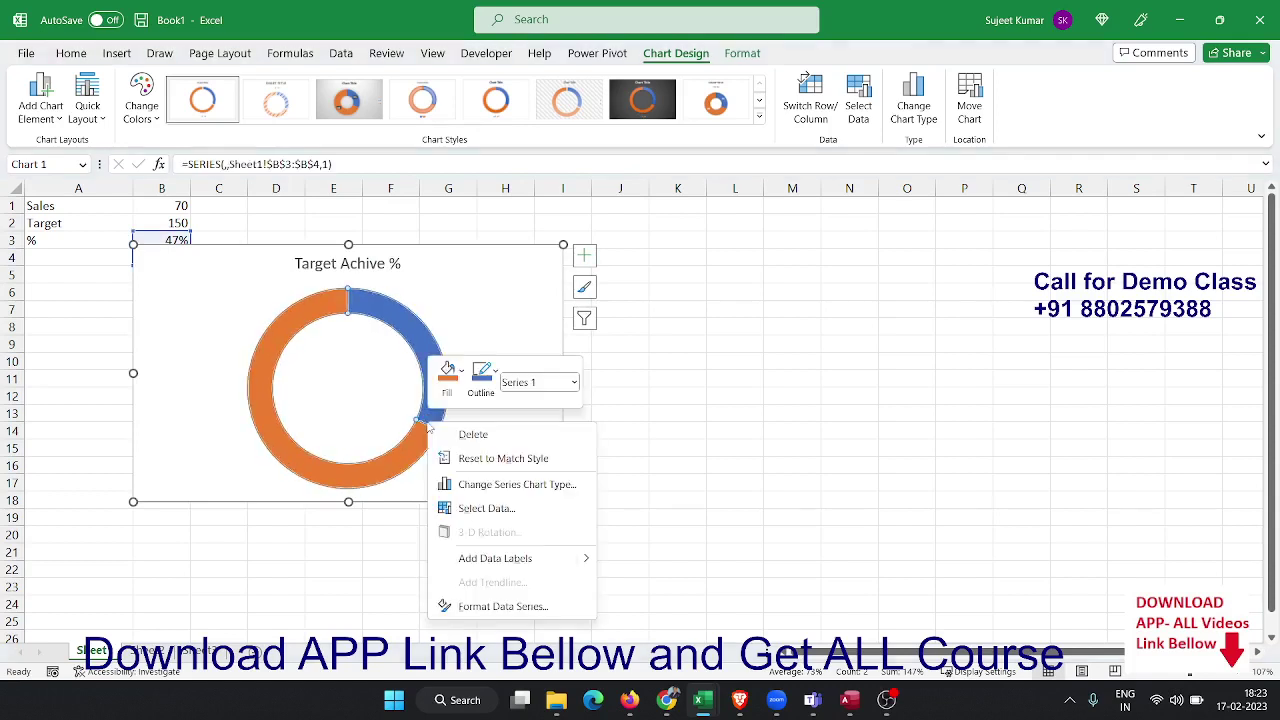
left_click(503, 606)
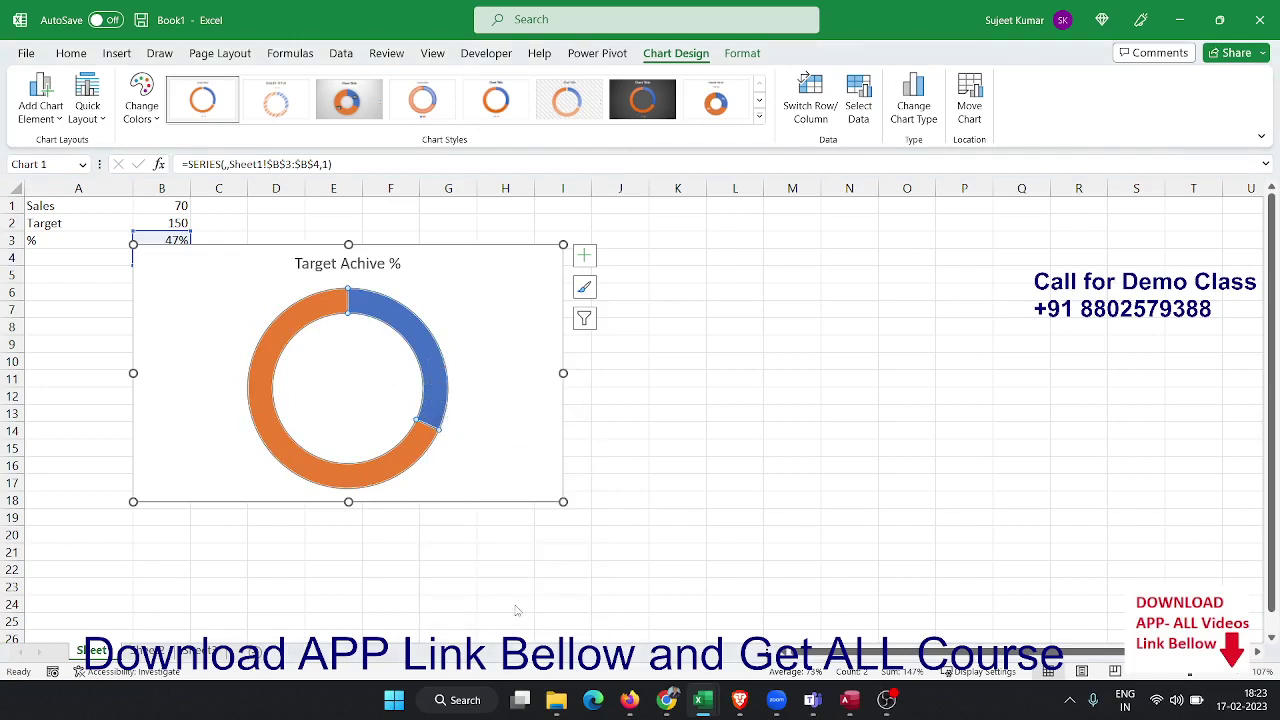
left_click(392, 460)
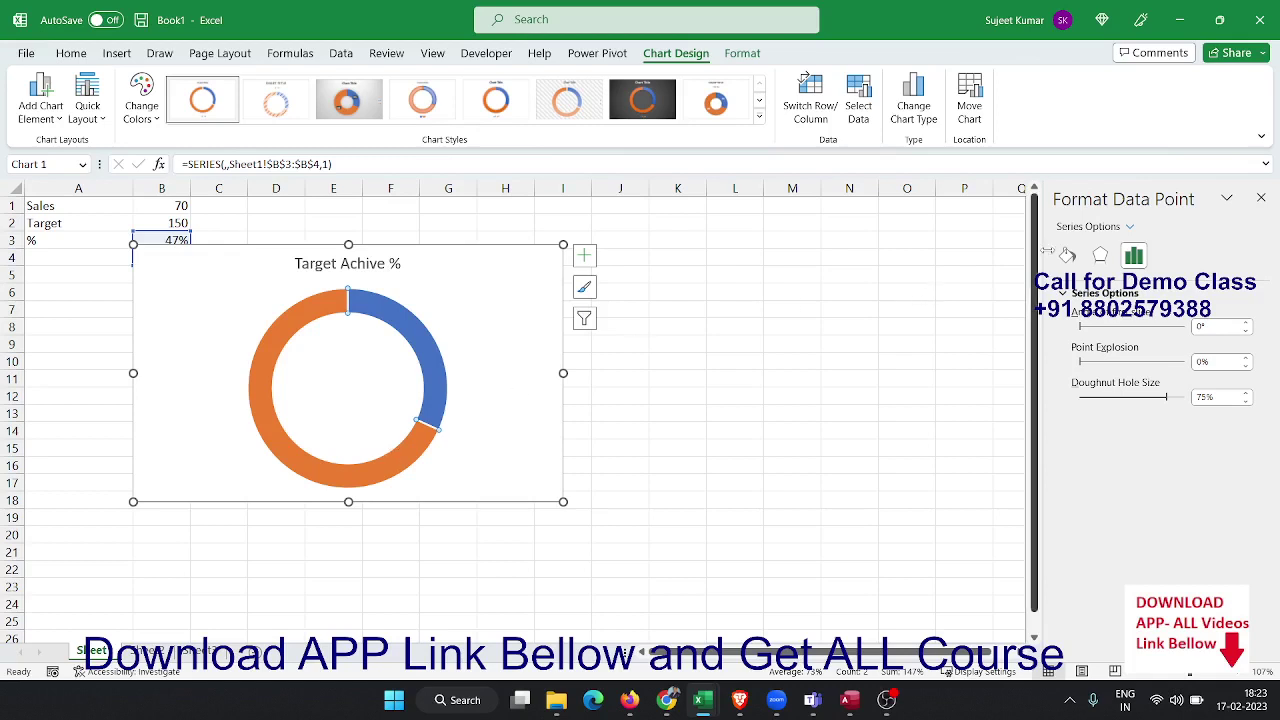
left_click(1106, 366)
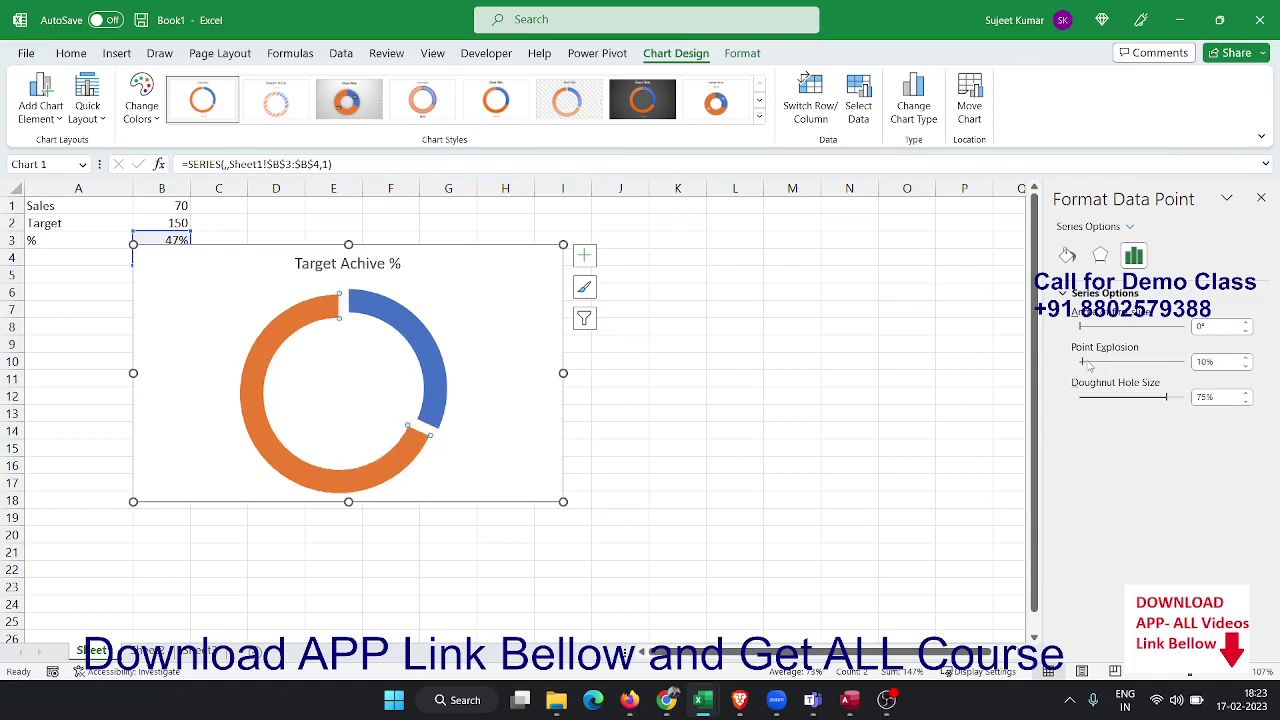
left_click(1082, 364)
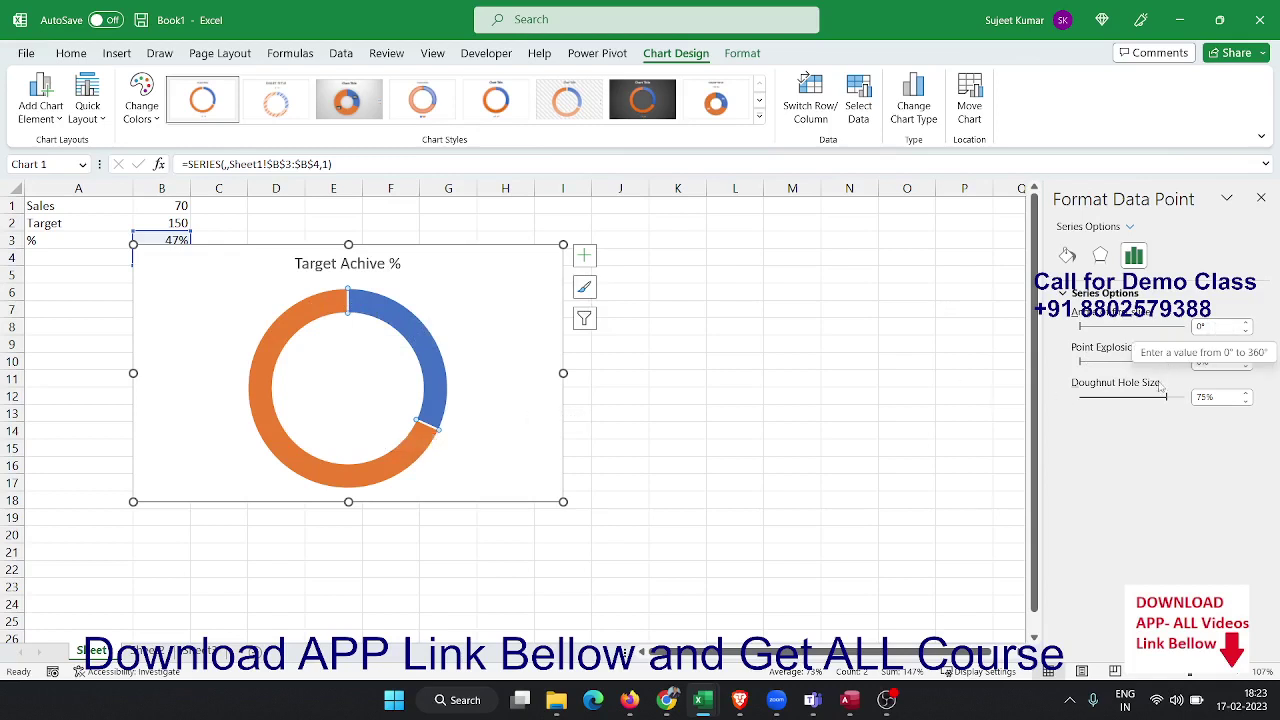
mouse_move(1166, 397)
left_mouse_down()
mouse_move(1178, 398)
mouse_move(1127, 403)
left_mouse_up()
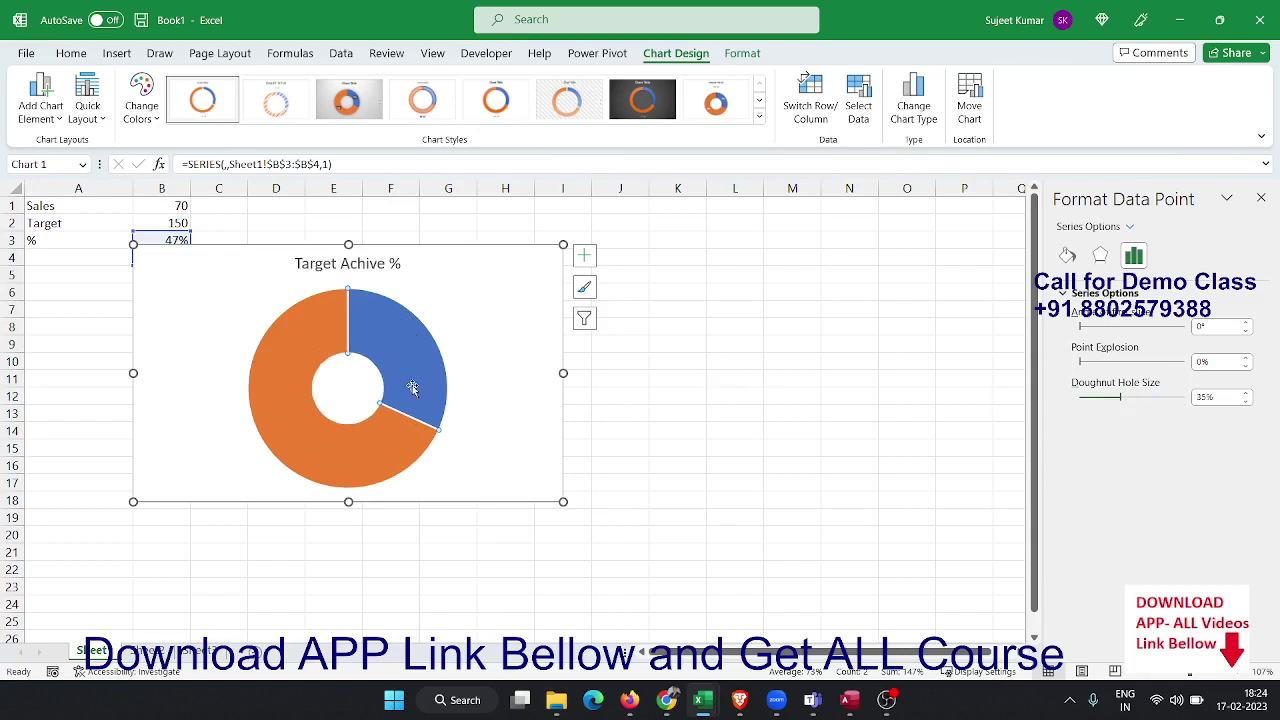
Give the large doughnut slice a solid red fill.
left_click(1068, 256)
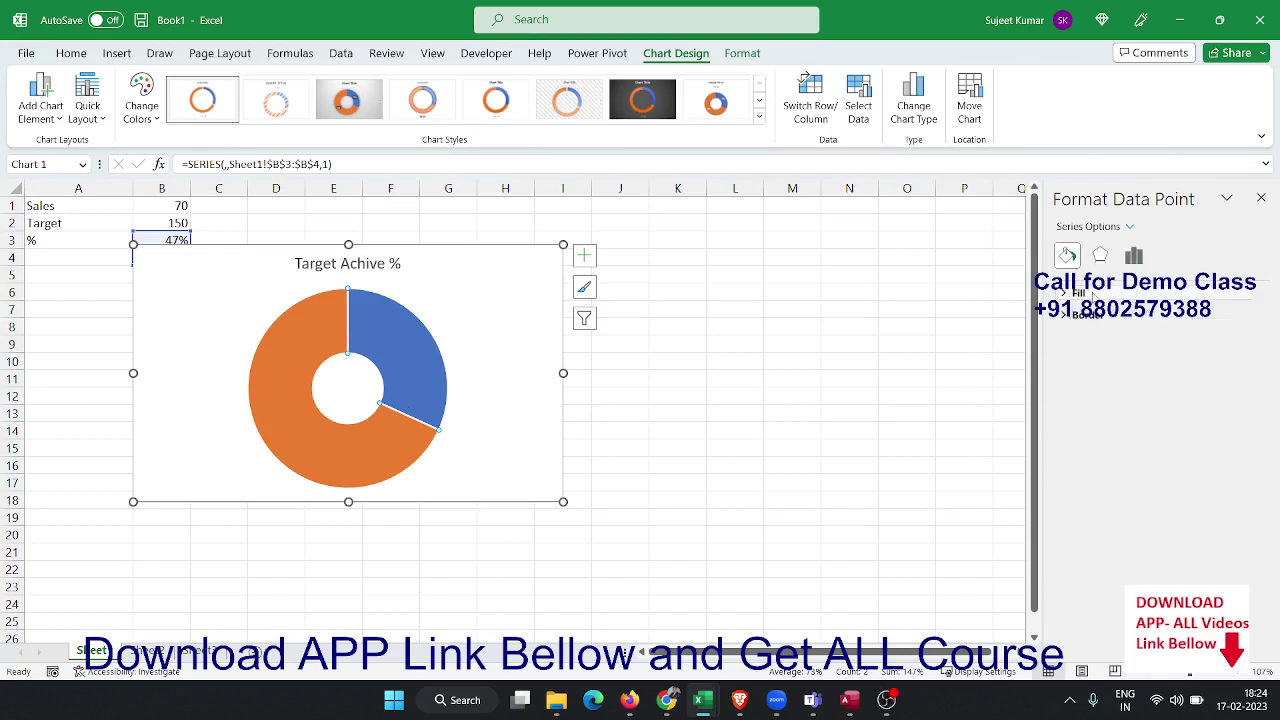
left_click(1092, 292)
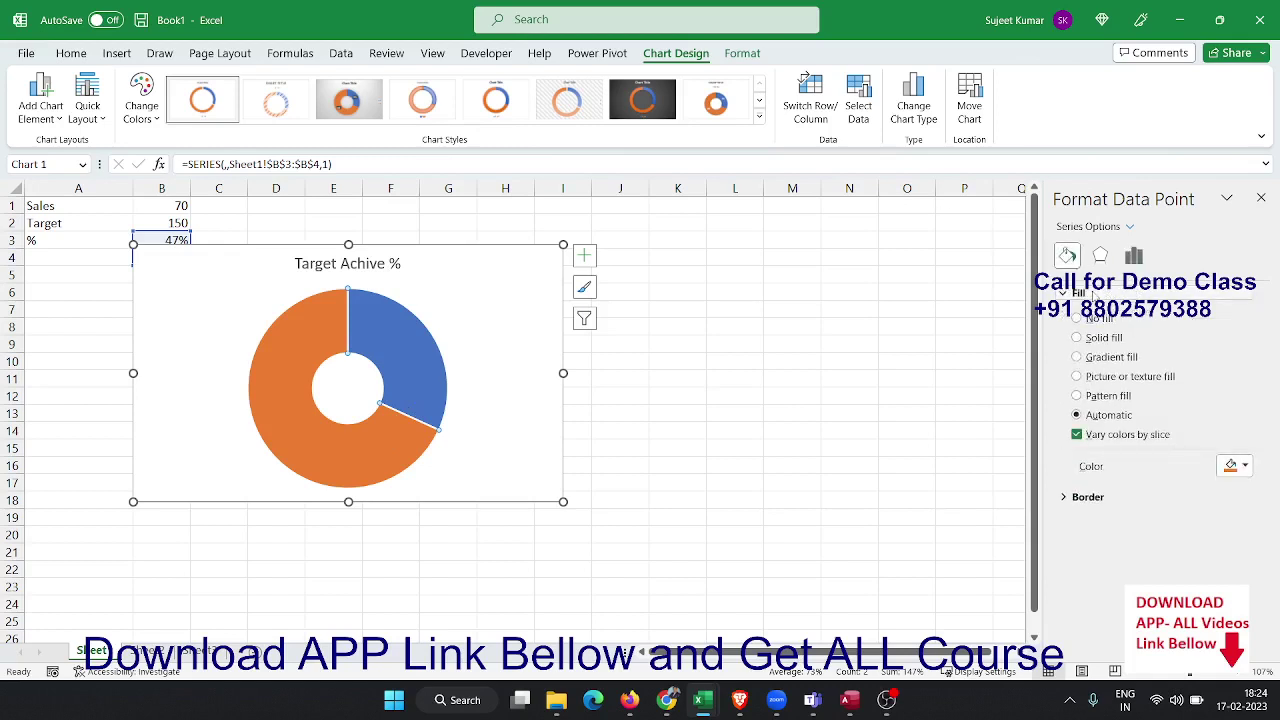
left_click(1086, 341)
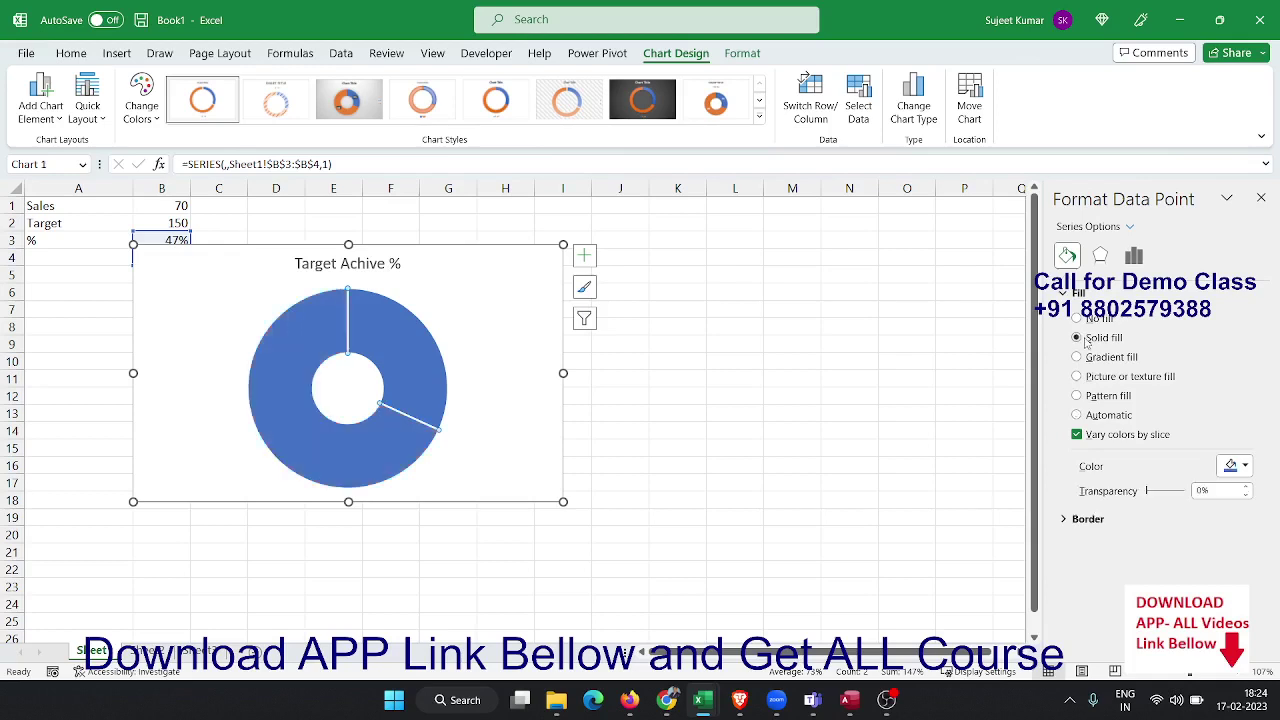
left_click(1230, 466)
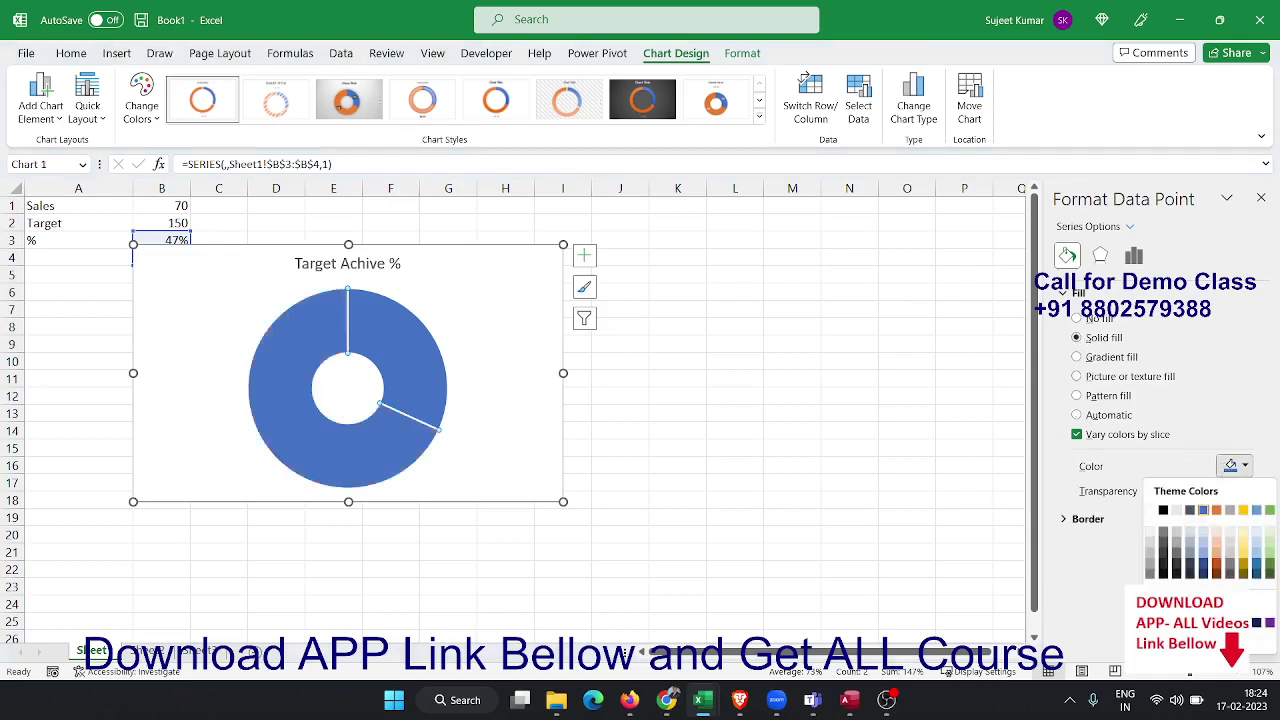
left_click(1176, 597)
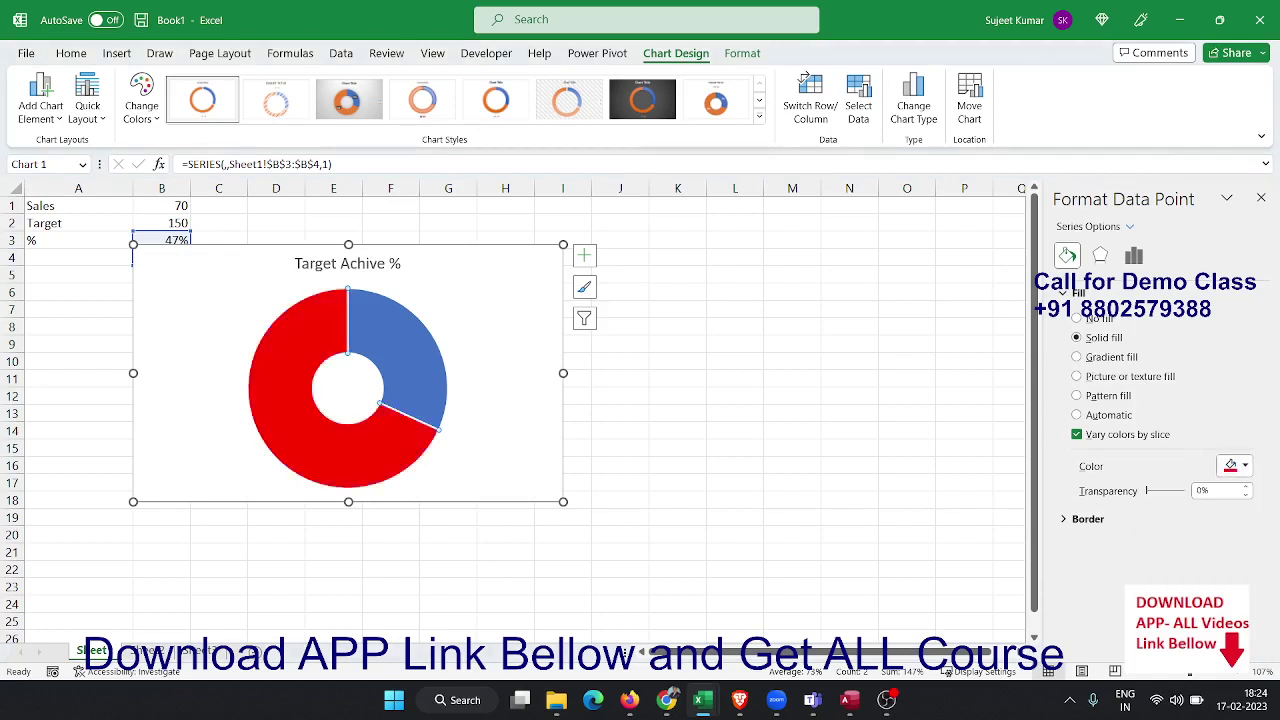
left_click(1071, 522)
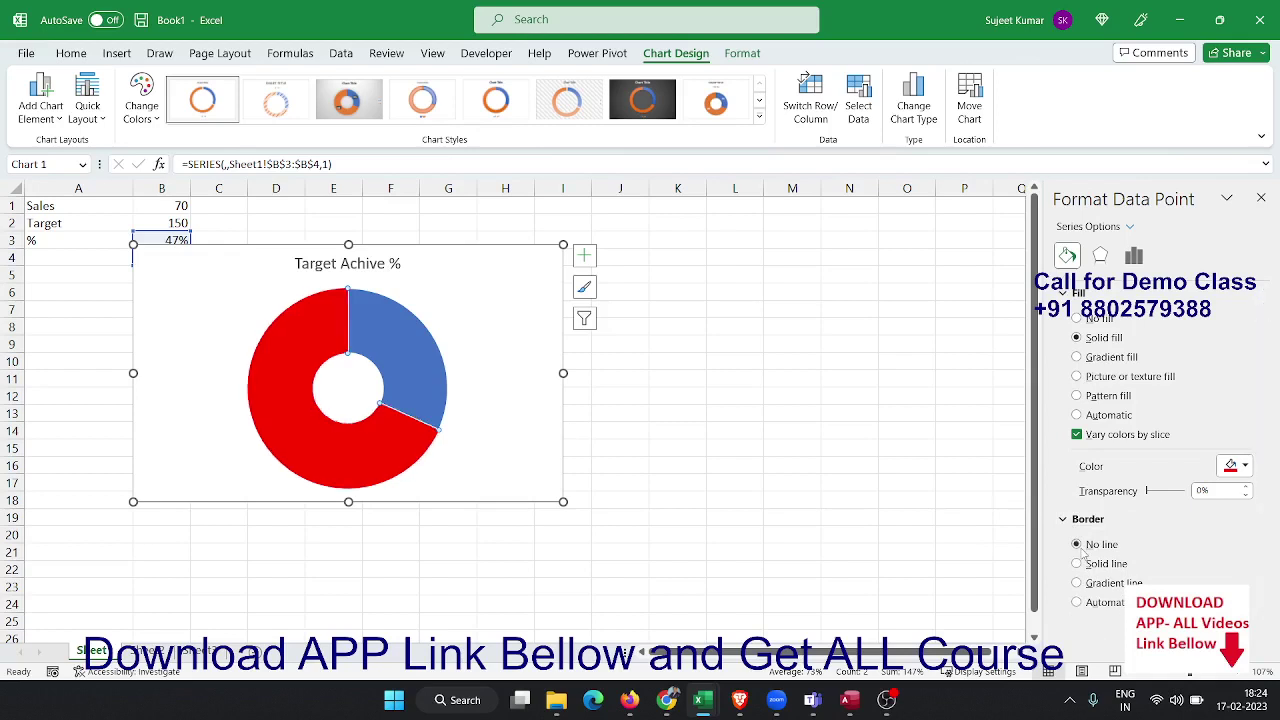
Give the smaller slice a solid light green fill and a solid outline.
left_click(423, 368)
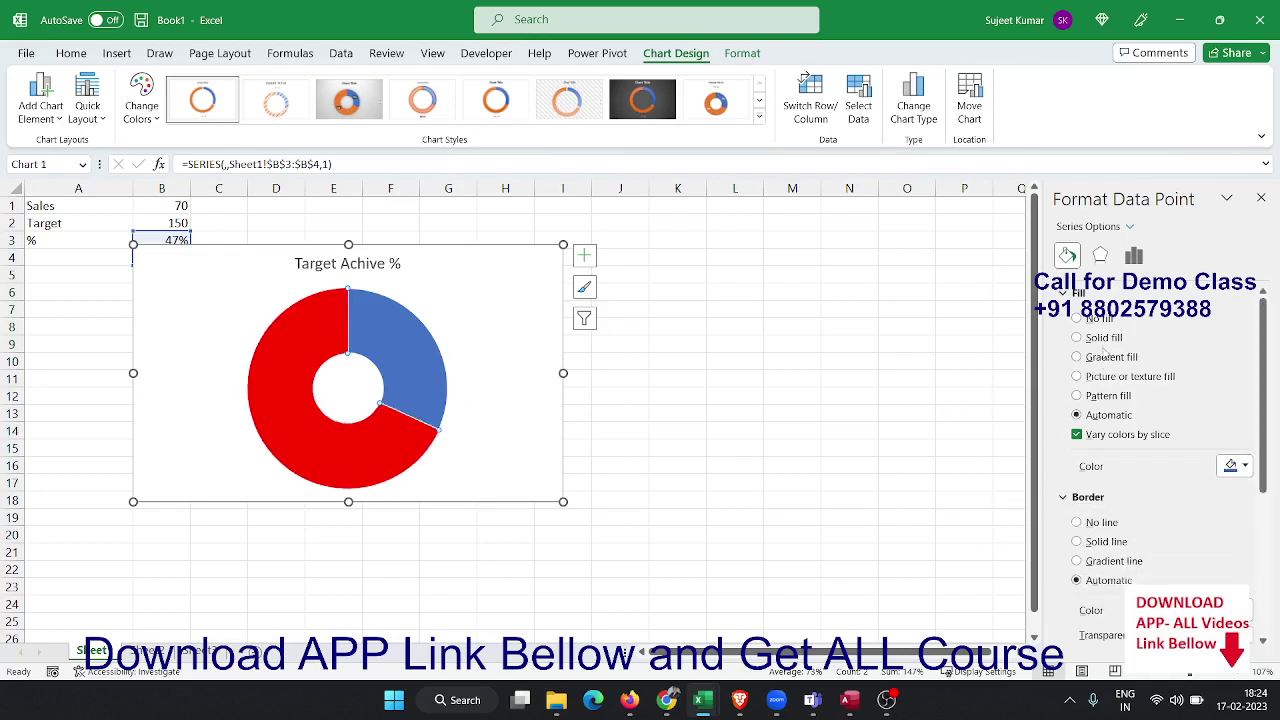
left_click(1105, 341)
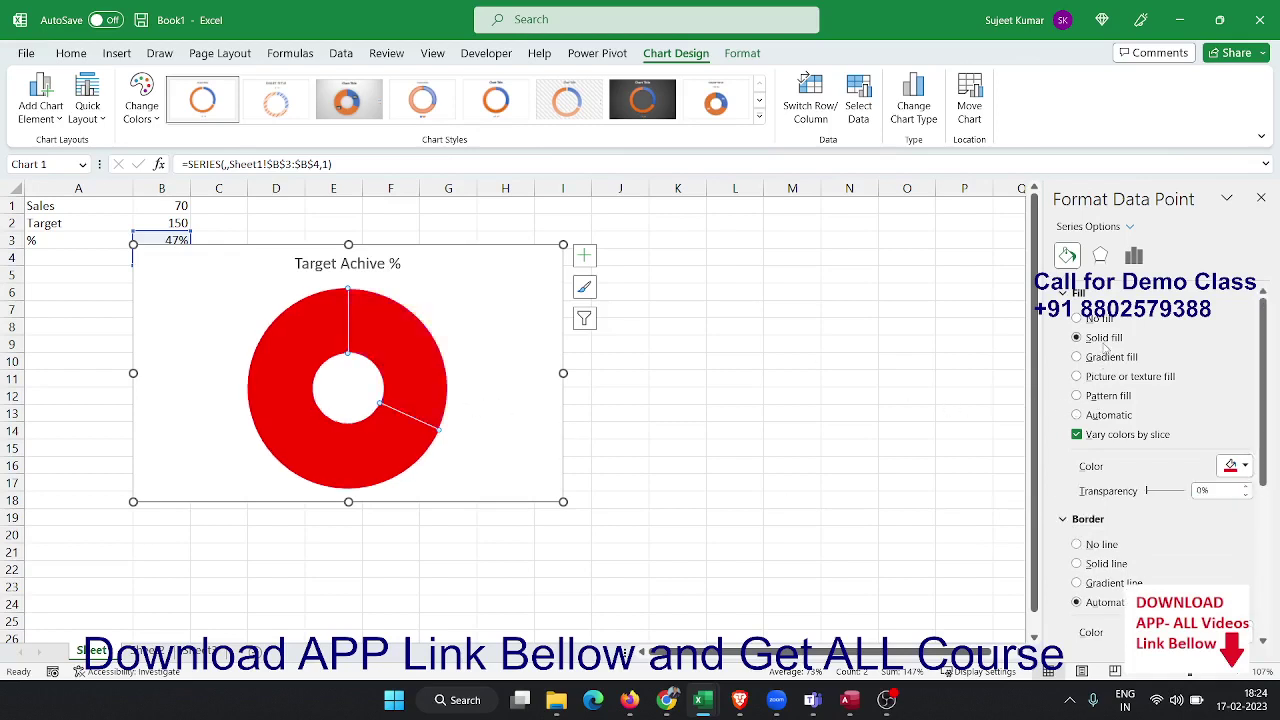
left_click(1233, 470)
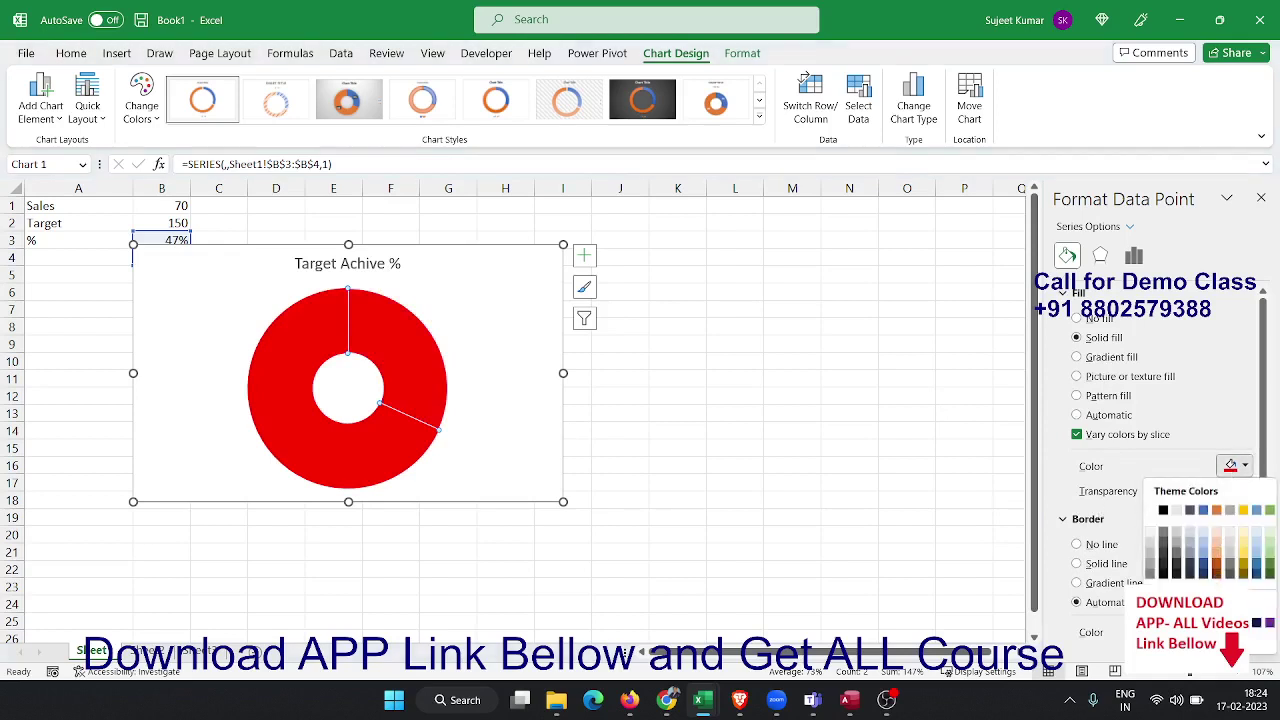
left_click(1203, 622)
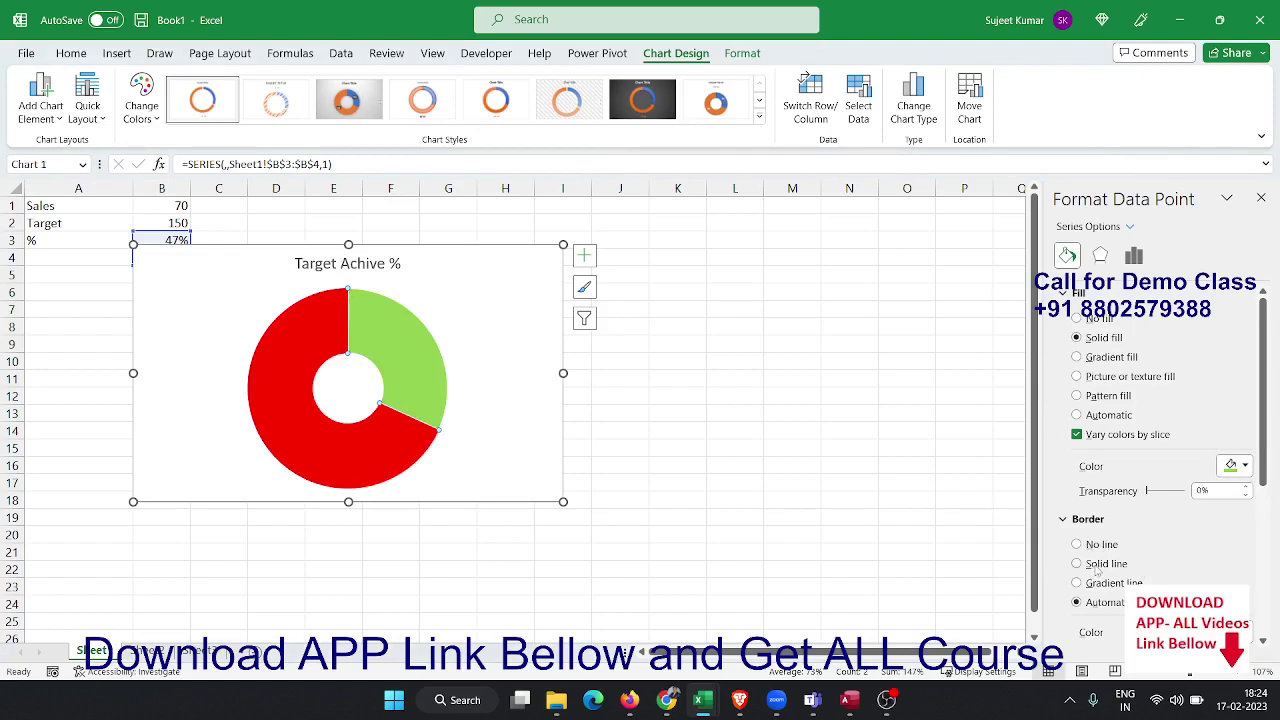
left_click(1098, 566)
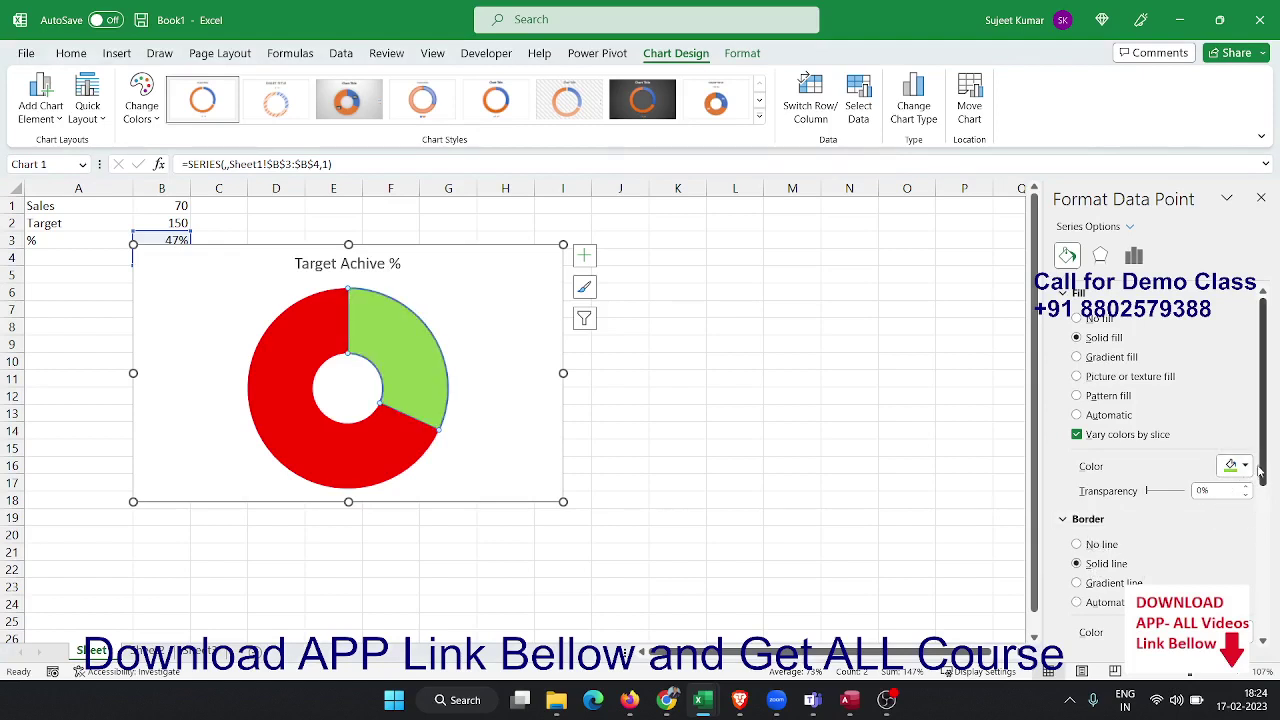
left_click_drag(1263, 472, 1263, 562)
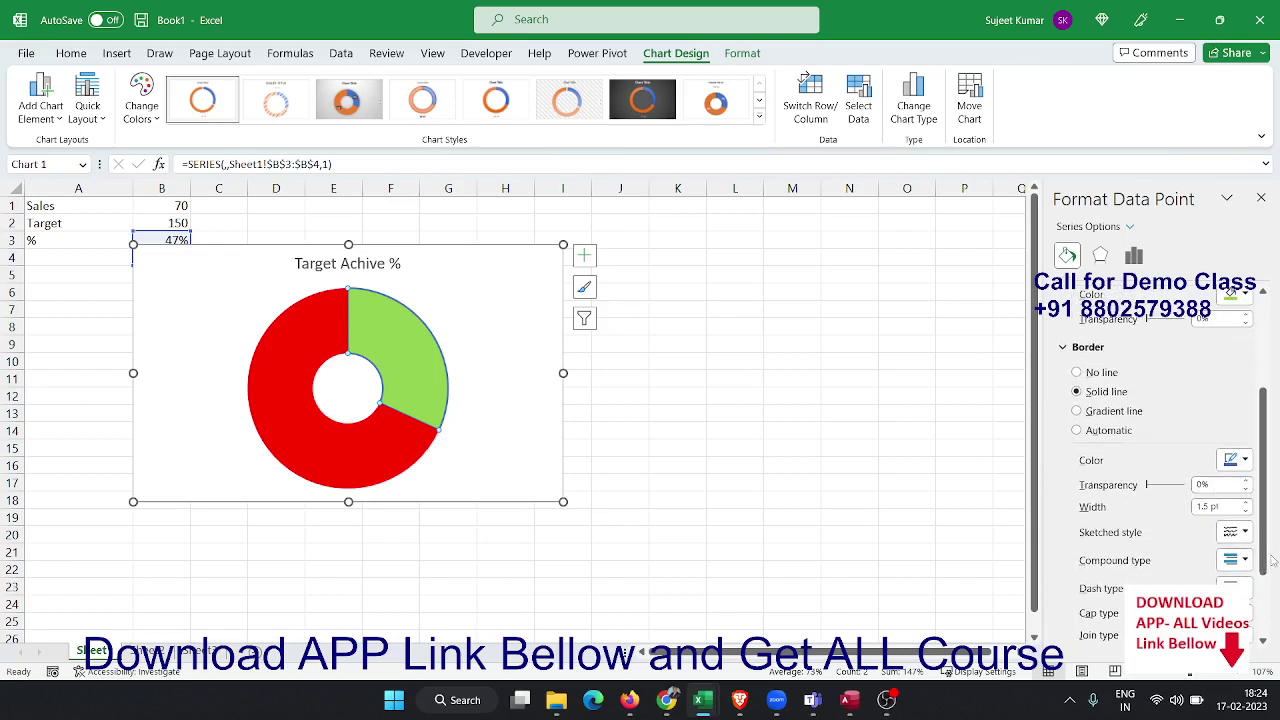
Make the green slice's outline green and widen it to 18.75 pt.
left_click(1240, 462)
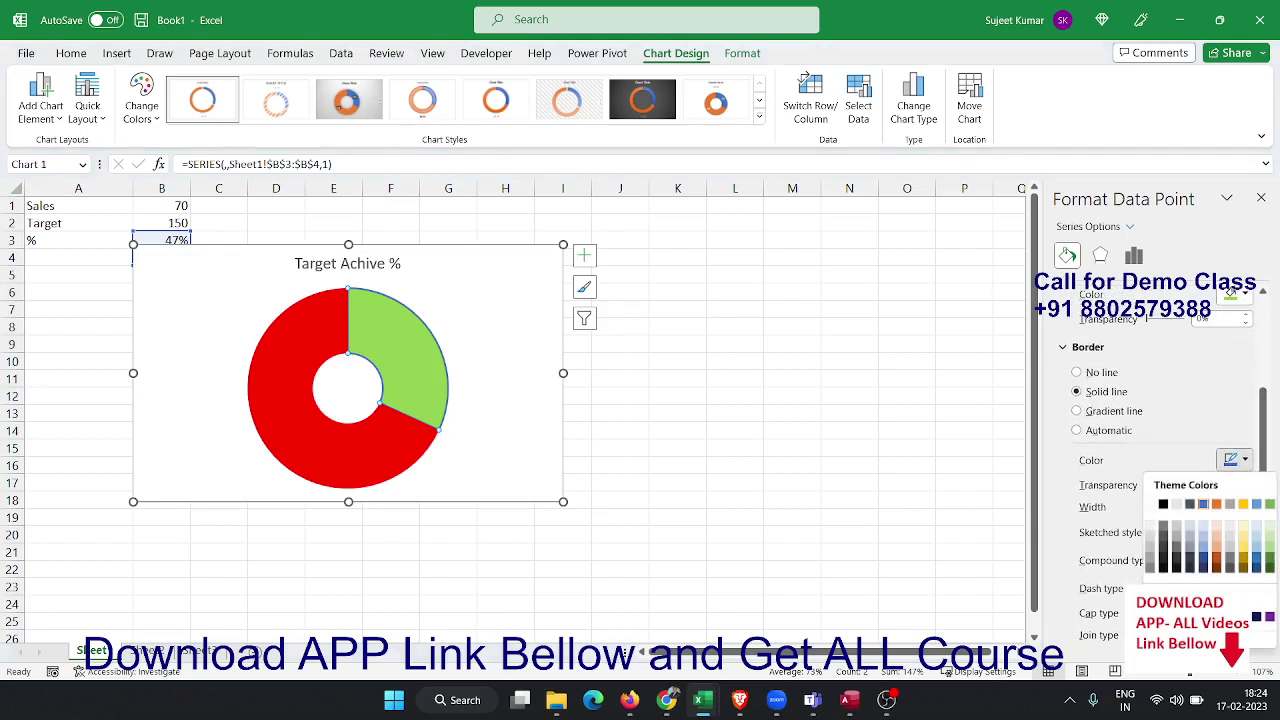
left_click(1269, 503)
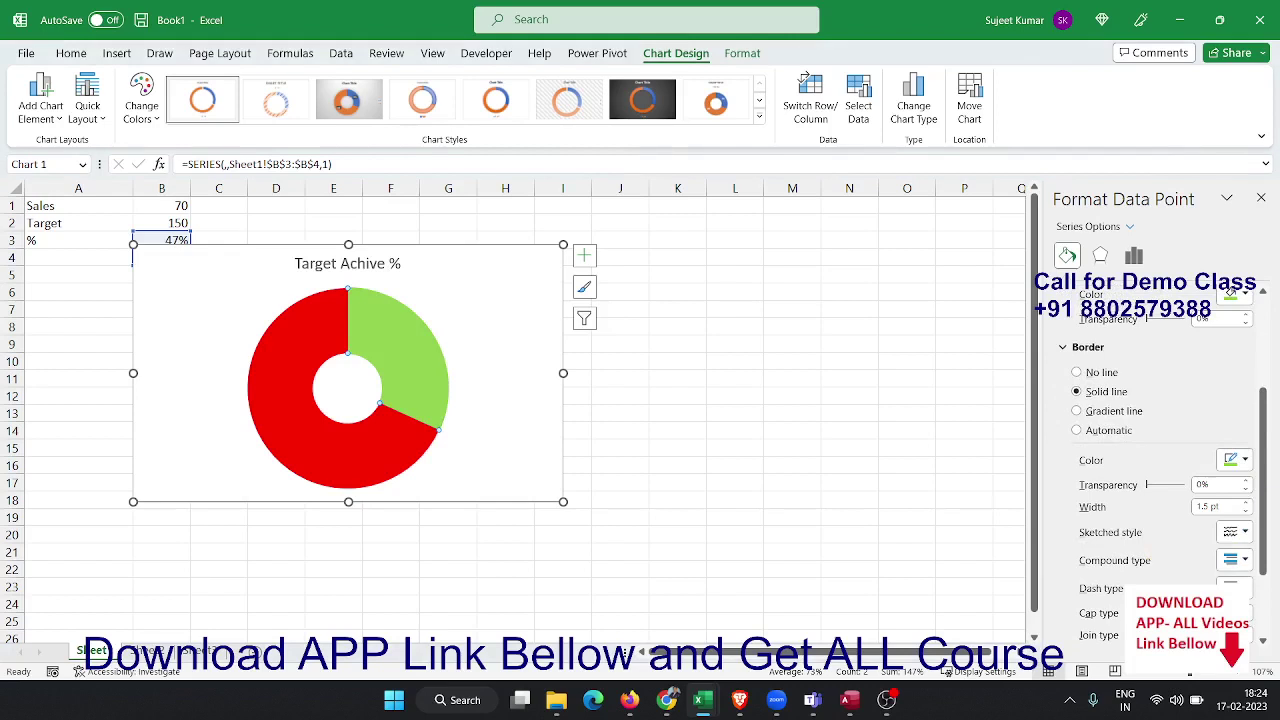
left_click(1249, 505)
left_click(1247, 505)
left_click(1247, 505)
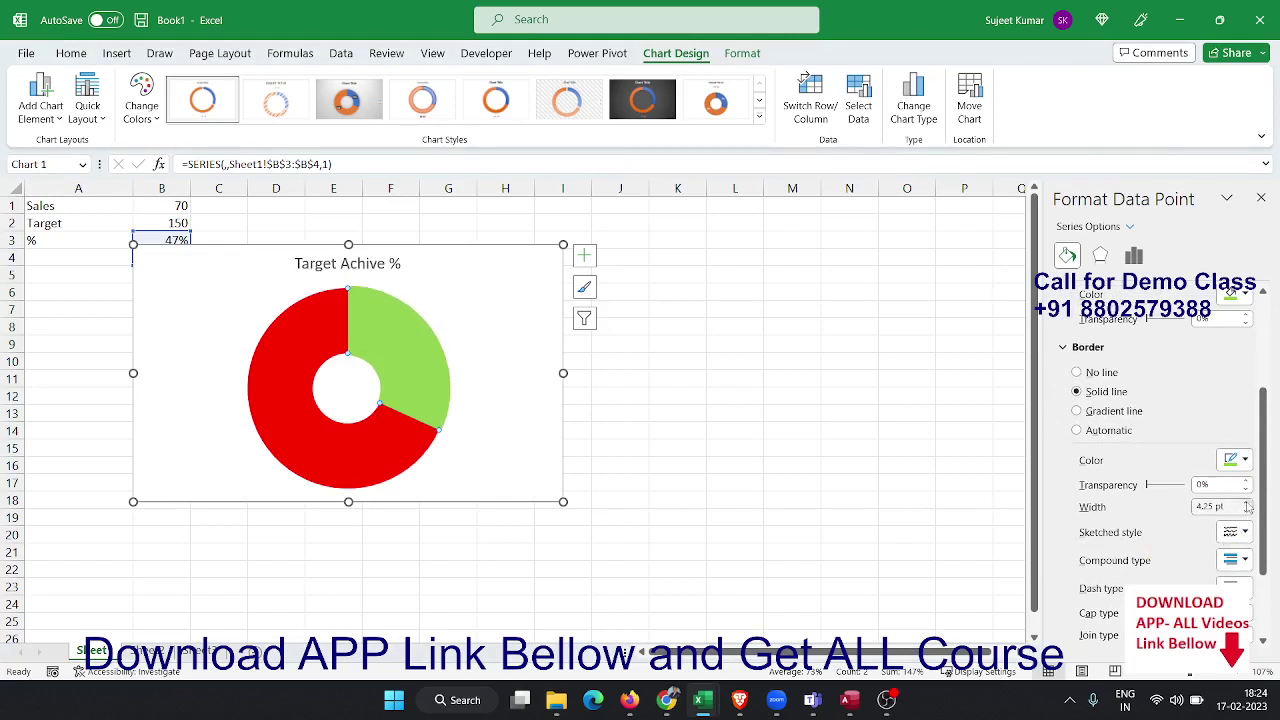
left_click(1247, 505)
left_click(1247, 505)
left_click(1247, 505)
left_click(1247, 505)
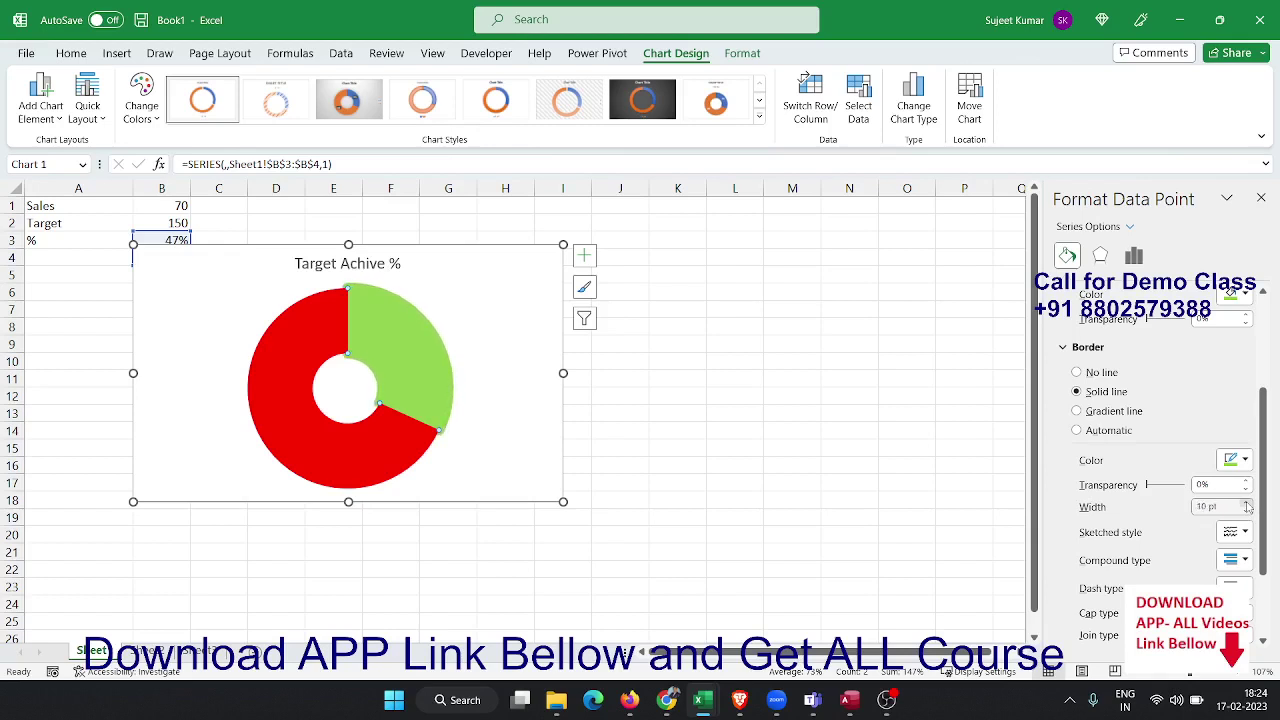
left_click(1247, 505)
left_click(1247, 505)
left_click(1247, 505)
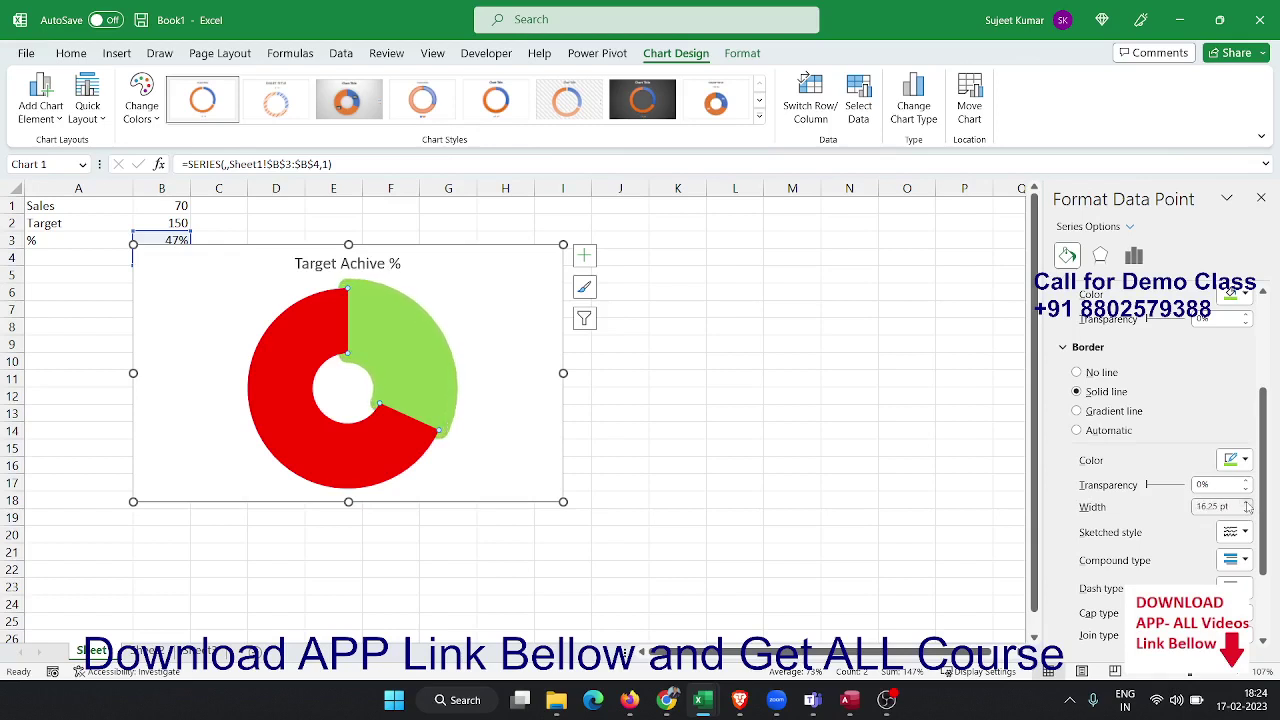
left_click(1247, 505)
left_click(1247, 505)
left_click(1247, 503)
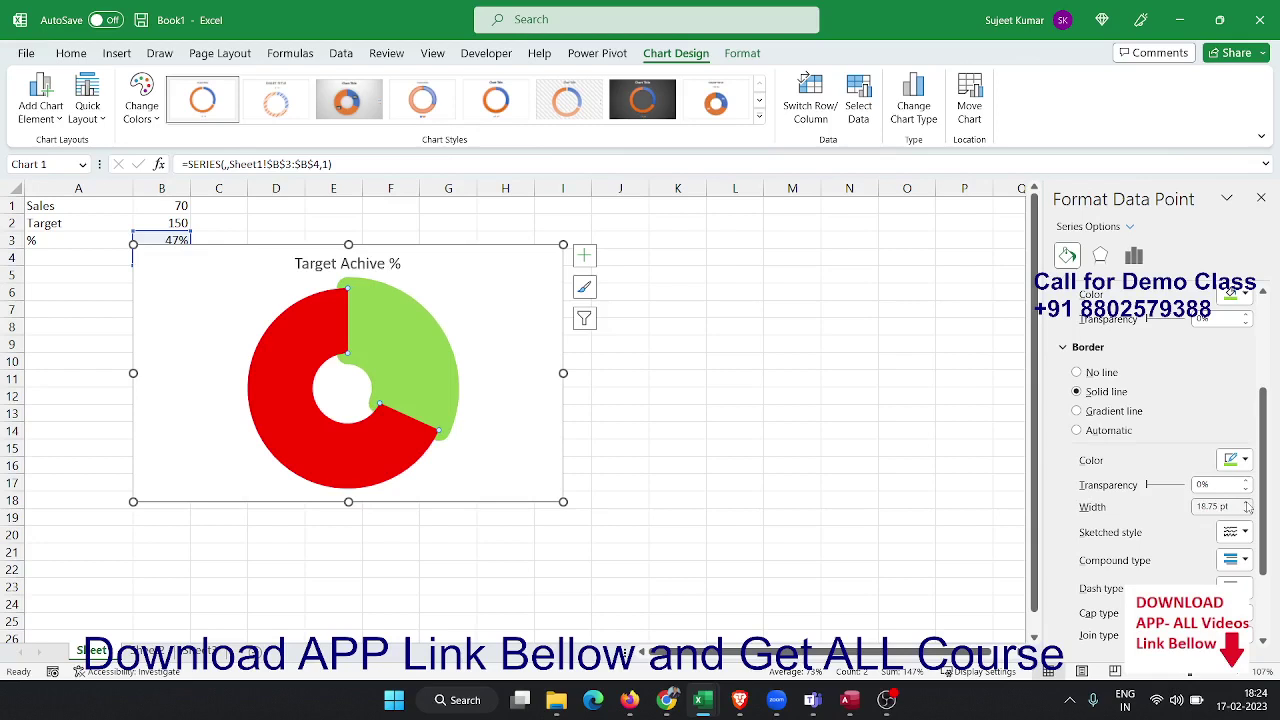
Try a black outline on the whole doughnut series, then undo it.
left_click(489, 449)
left_click(416, 426)
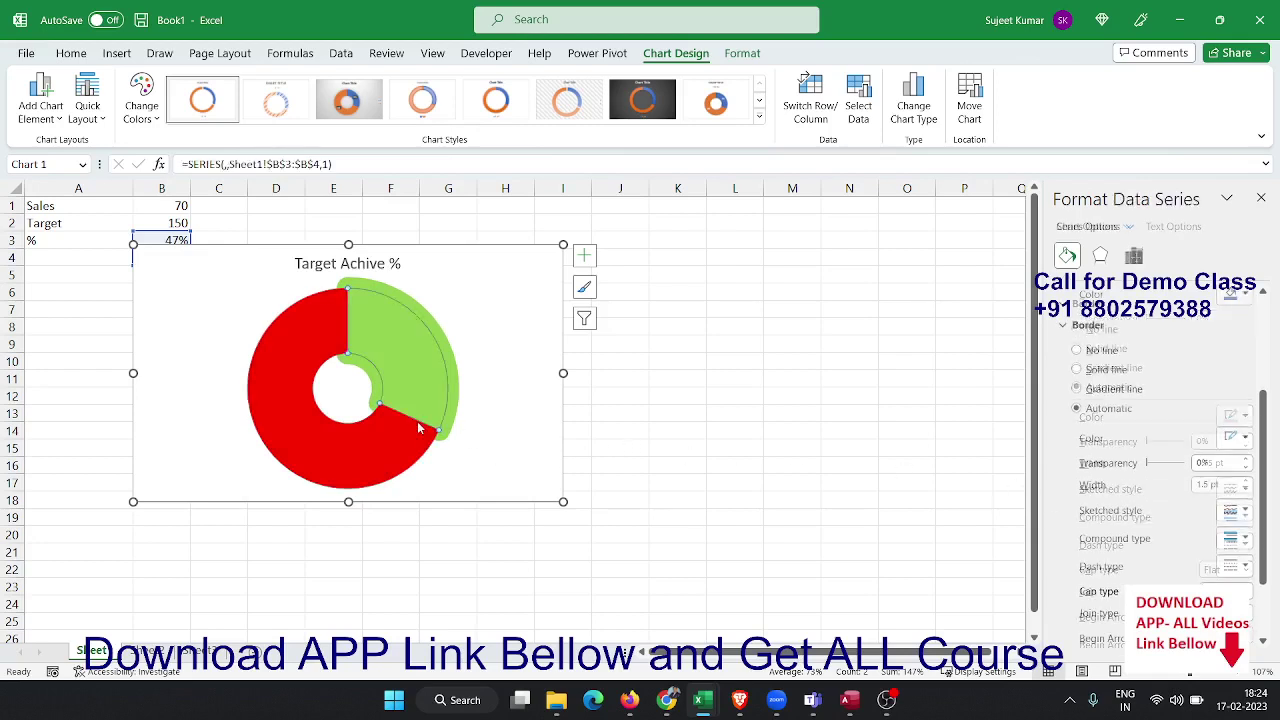
left_click(1246, 488)
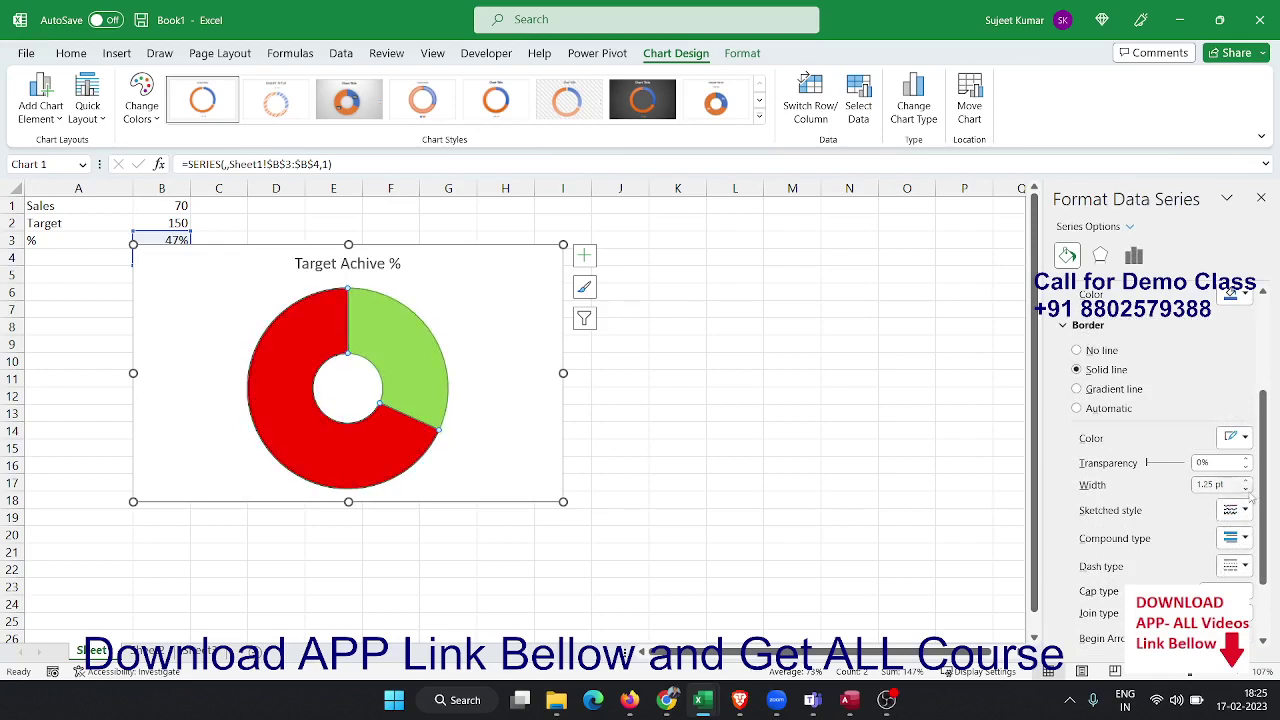
left_click(1246, 488)
left_click(1248, 482)
left_click(1248, 482)
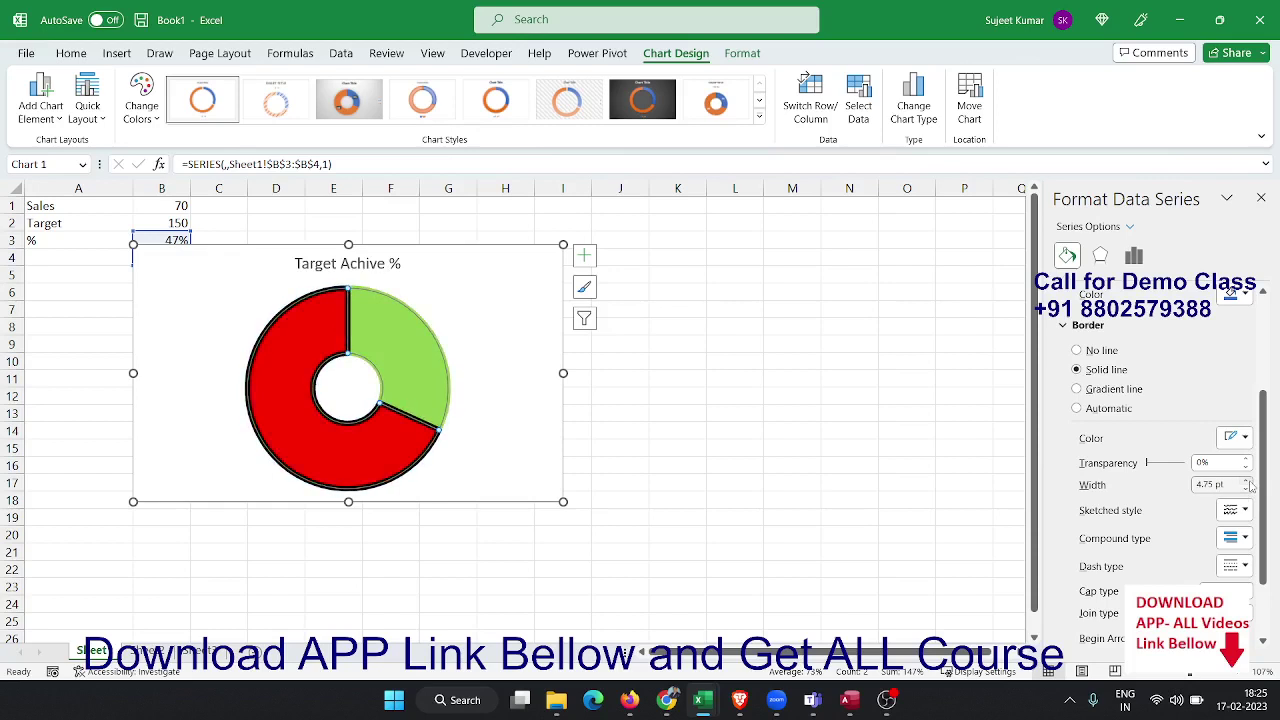
key("ctrl+z")
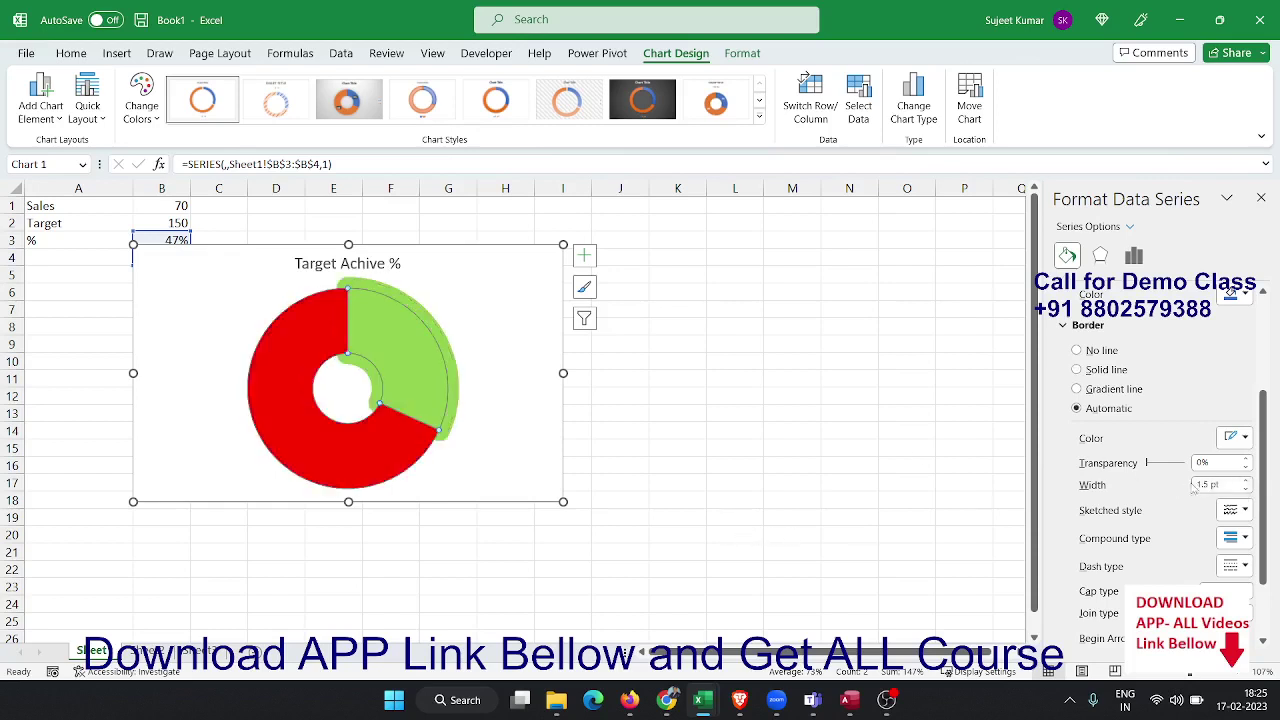
Reduce the green slice's border width to 14.75 pt.
left_click(403, 368)
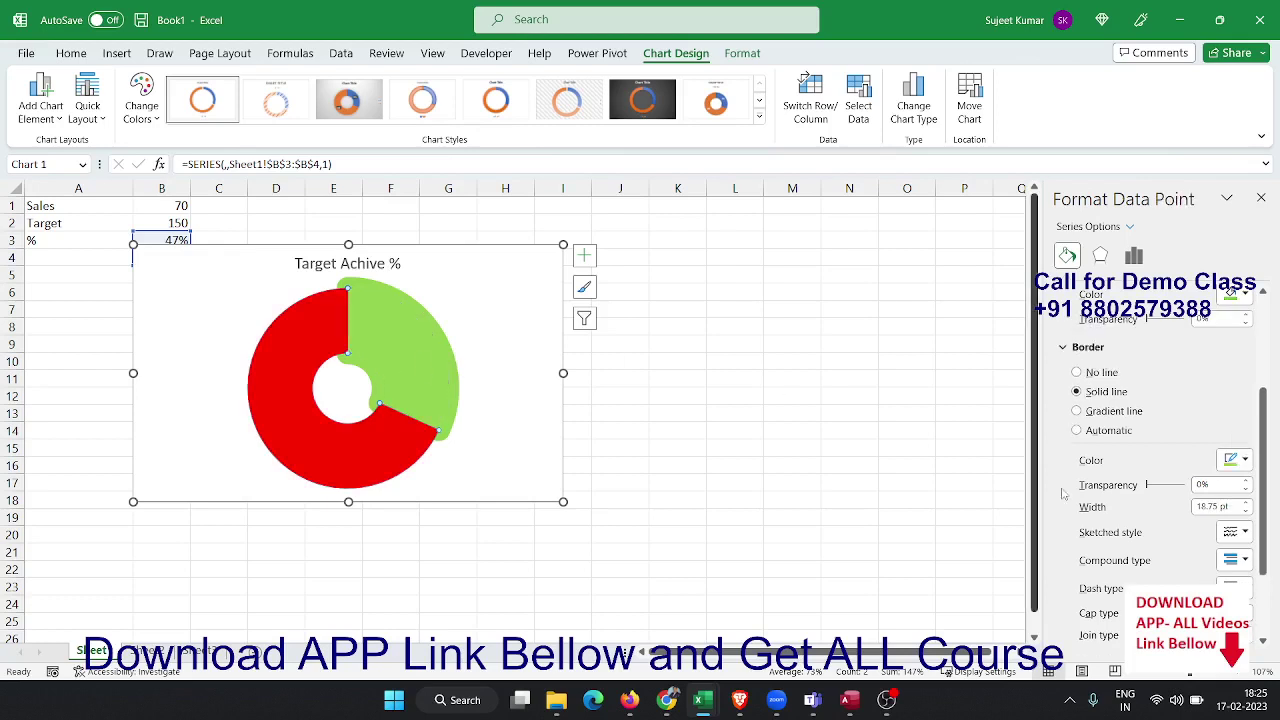
left_click(1246, 511)
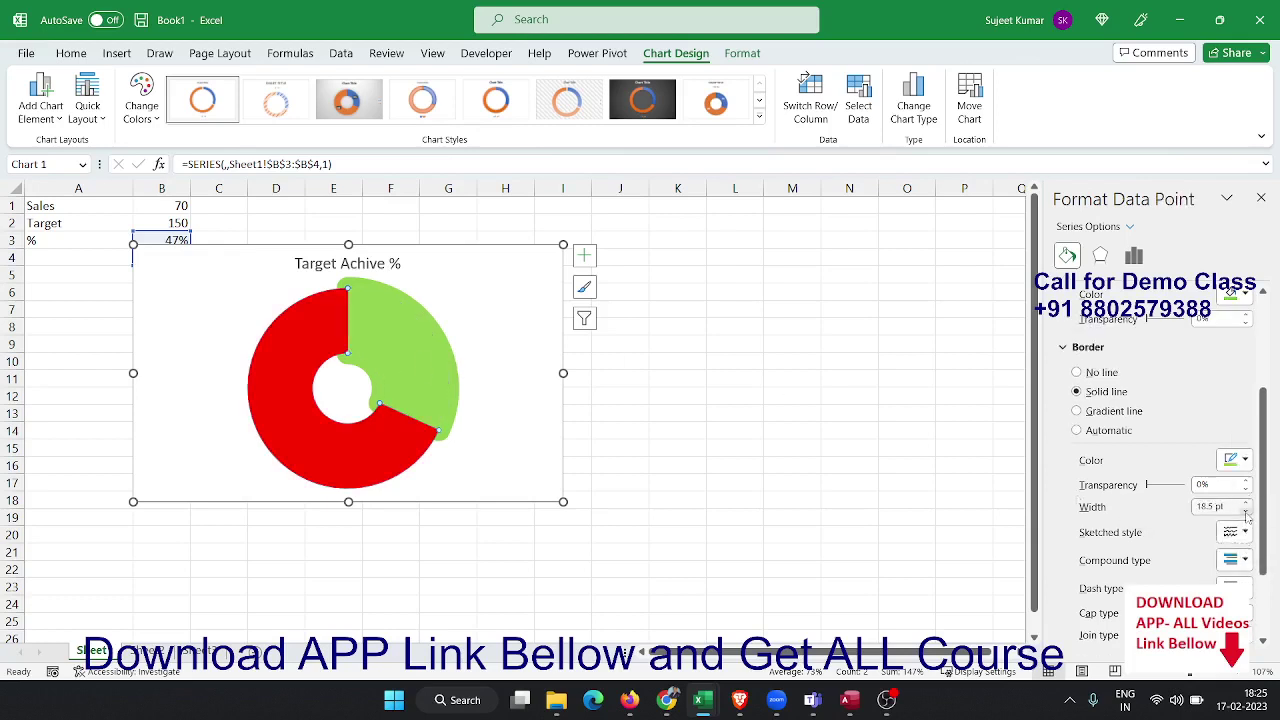
left_click(1246, 511)
left_click(1246, 511)
left_click(1246, 511)
left_click(1246, 511)
left_click(1246, 512)
left_click(1246, 512)
left_click(1246, 512)
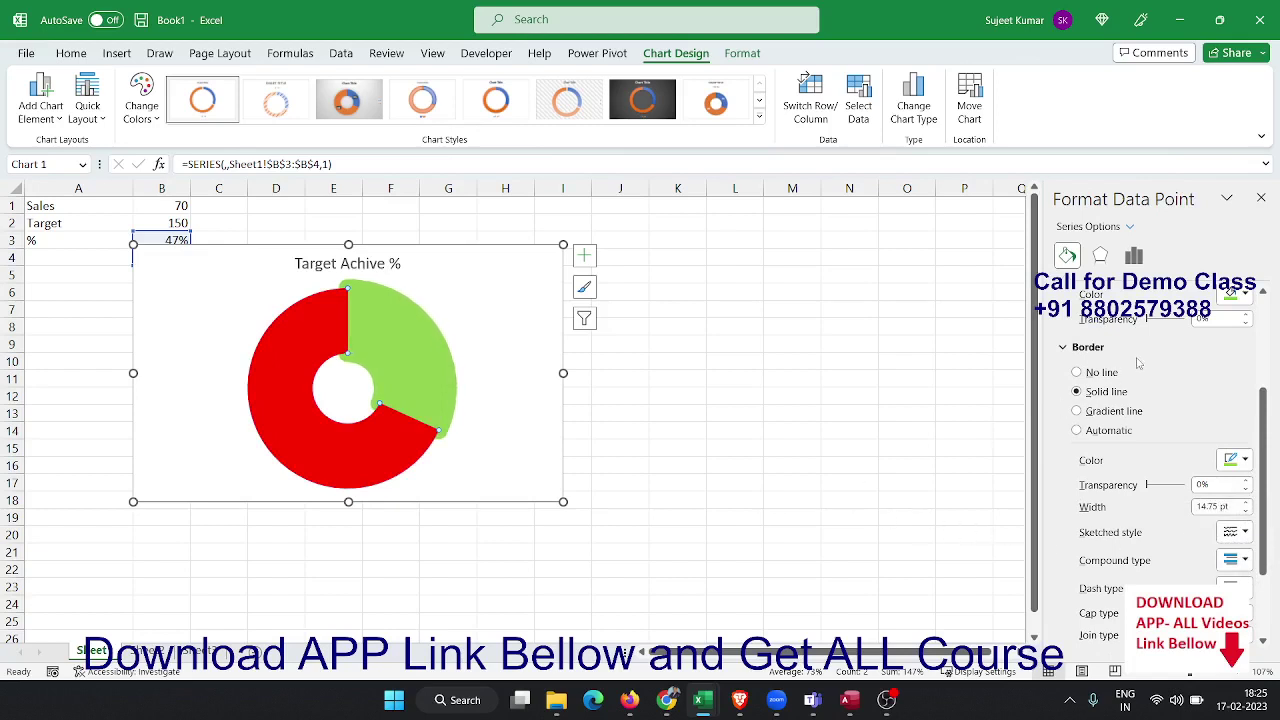
left_click(1133, 258)
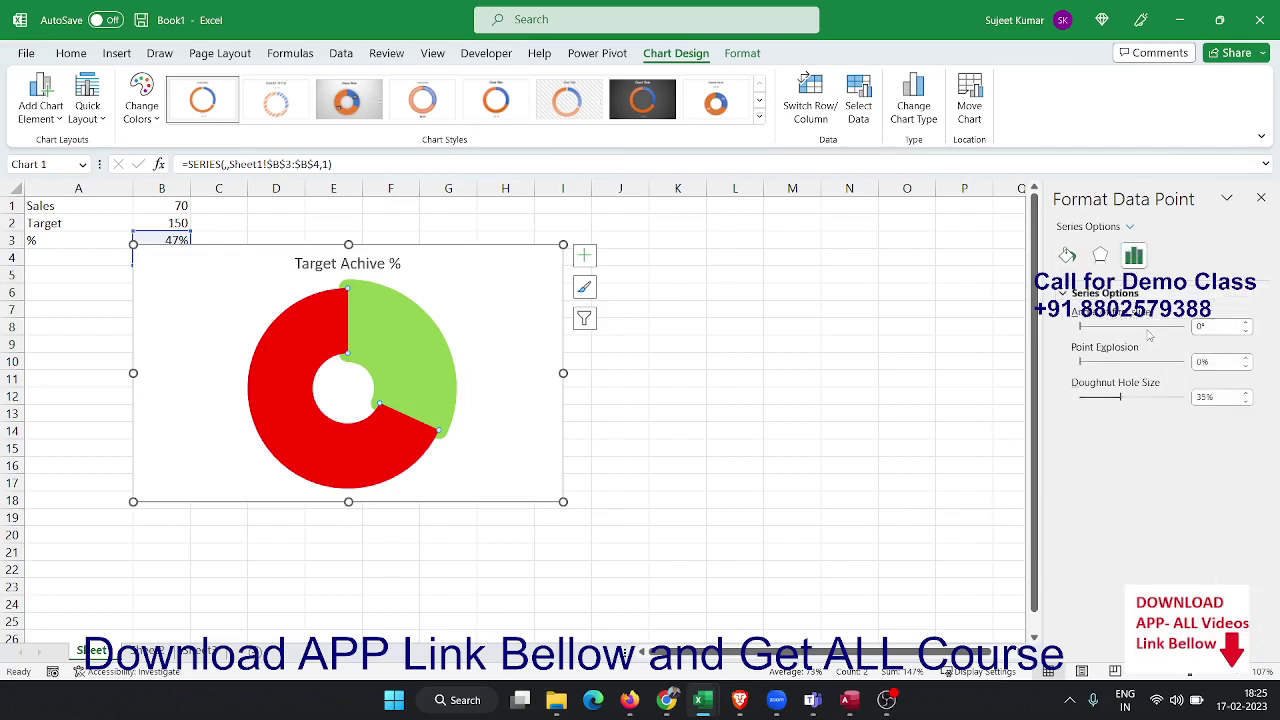
Rotate the doughnut to a 250° first slice angle and select only the green 47% slice.
left_click(1148, 332)
left_click_drag(1148, 336, 1159, 336)
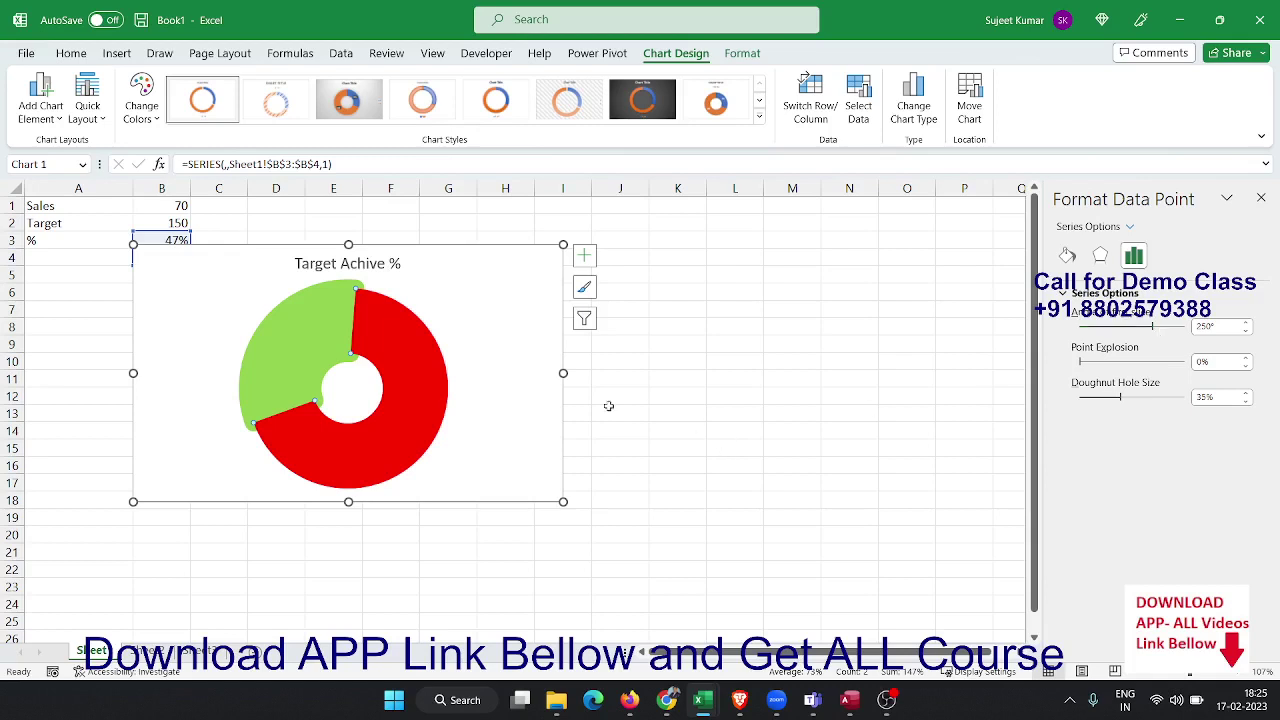
left_click(517, 376)
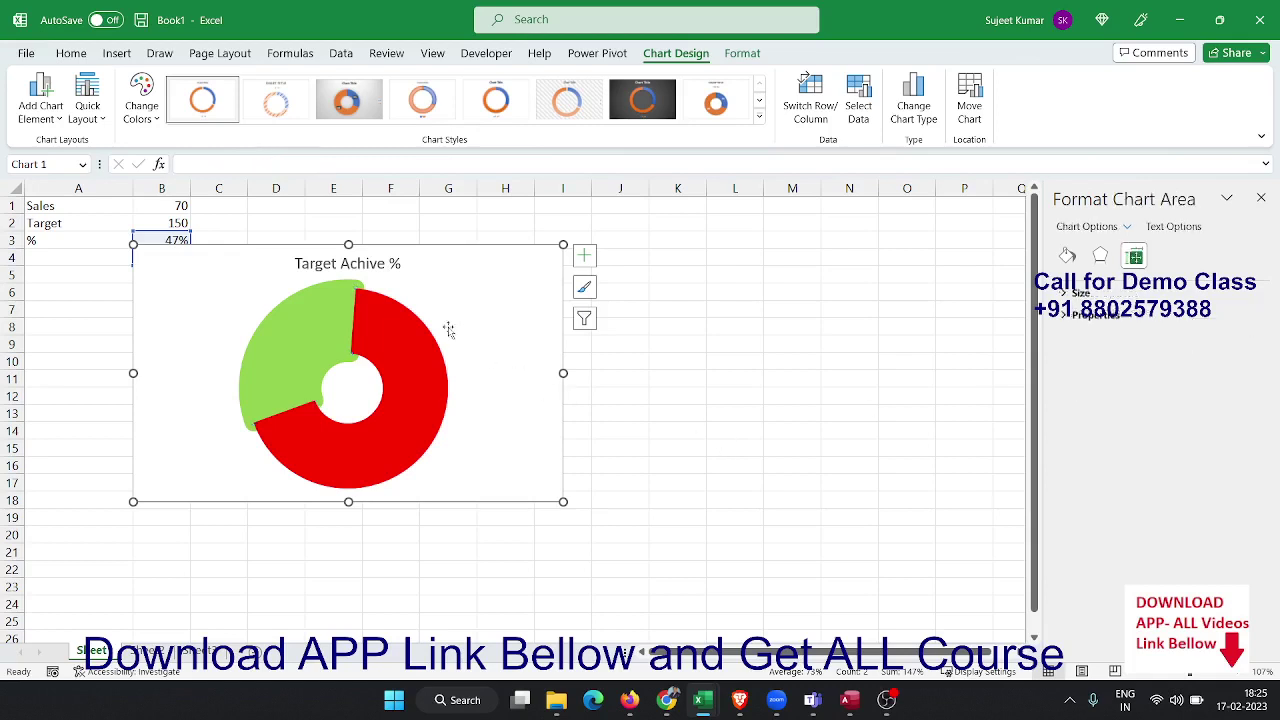
left_click(355, 266)
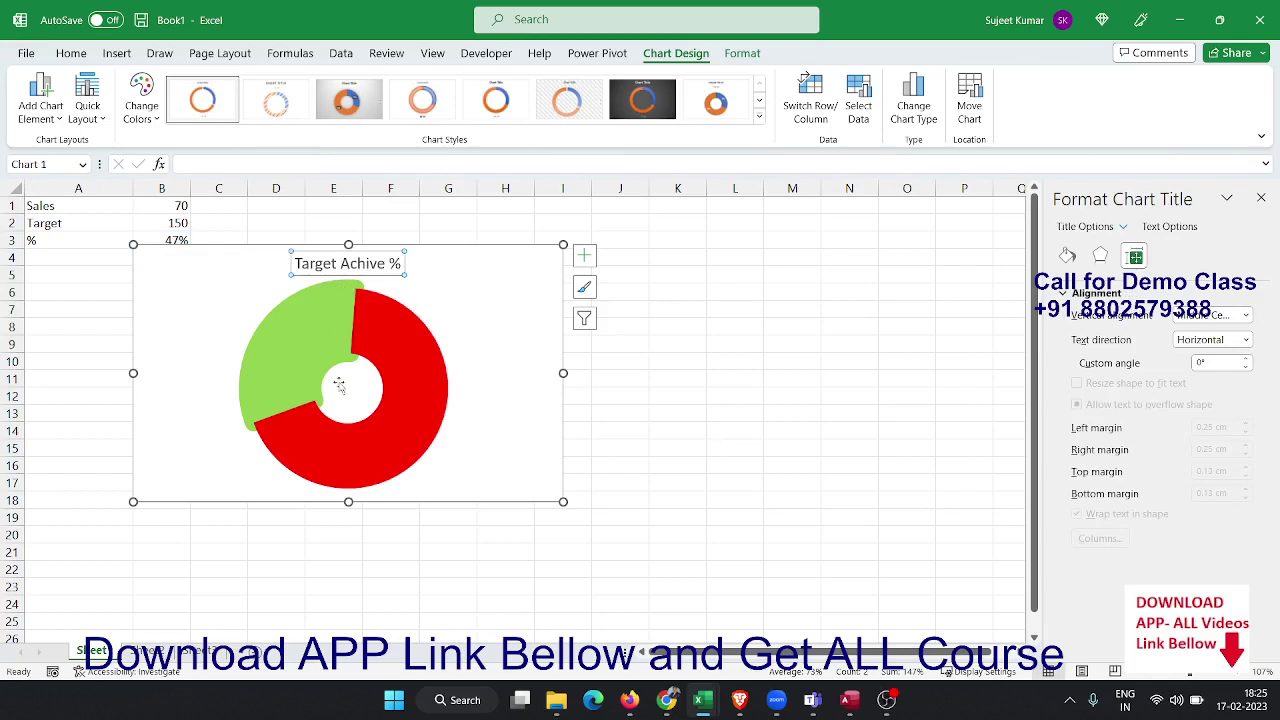
left_click(307, 347)
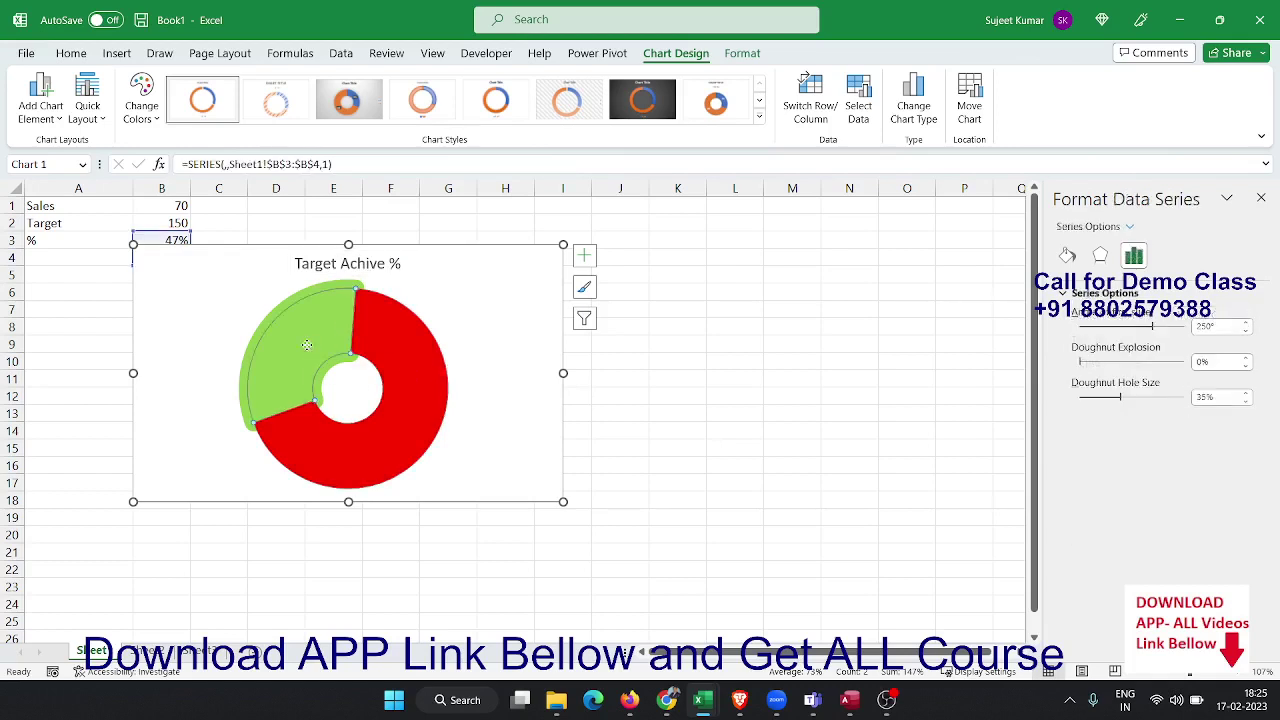
left_click(307, 347)
Add a data label to the green slice and select the 47% label.
right_click(307, 347)
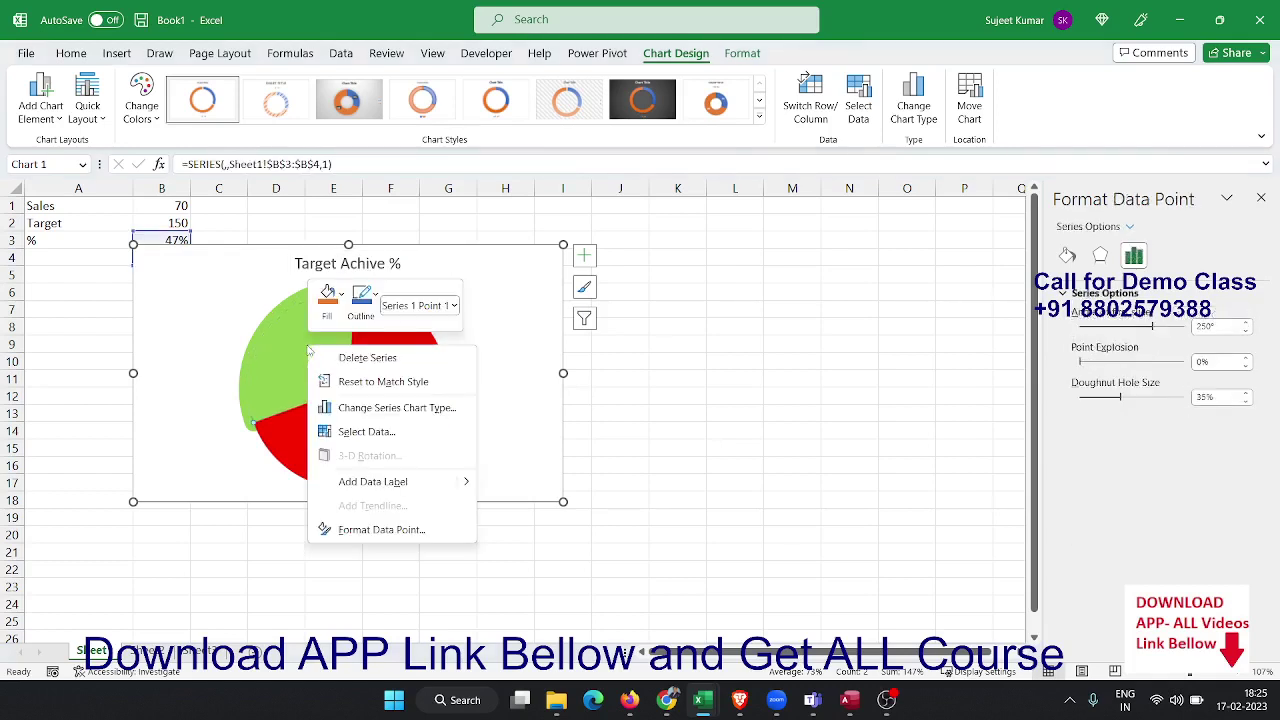
left_click(366, 484)
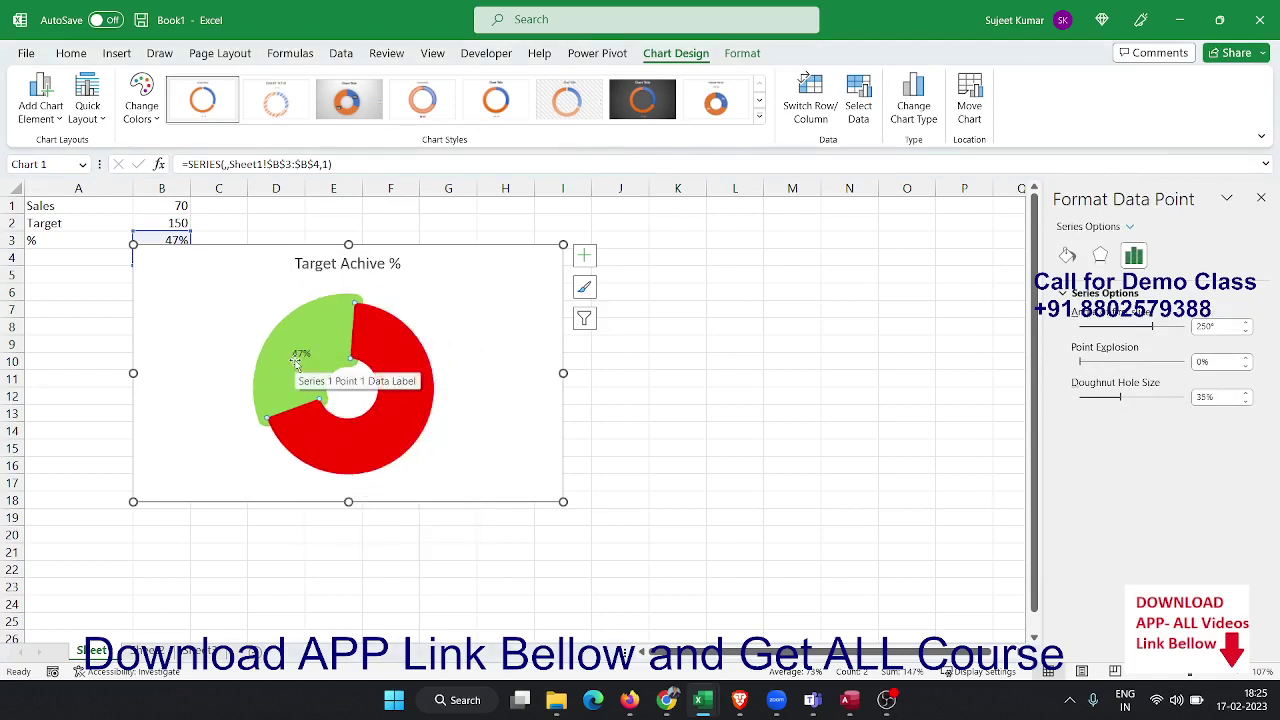
left_click(470, 352)
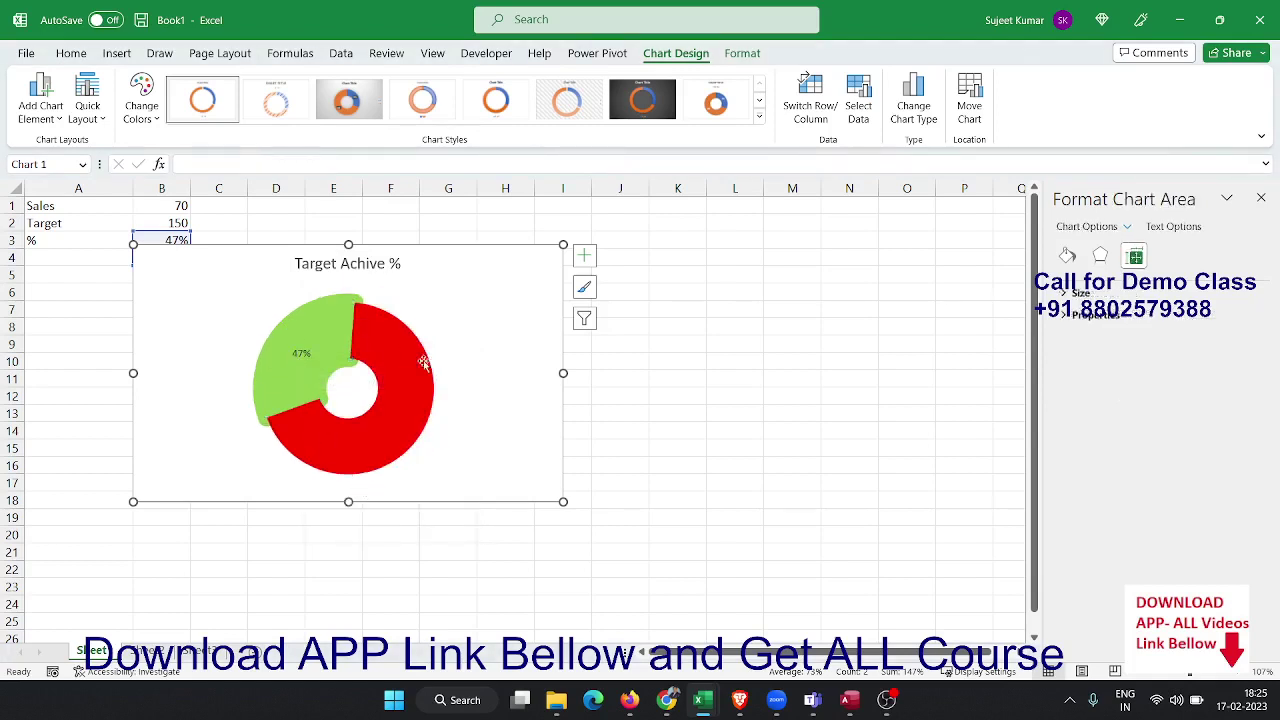
left_click(302, 356)
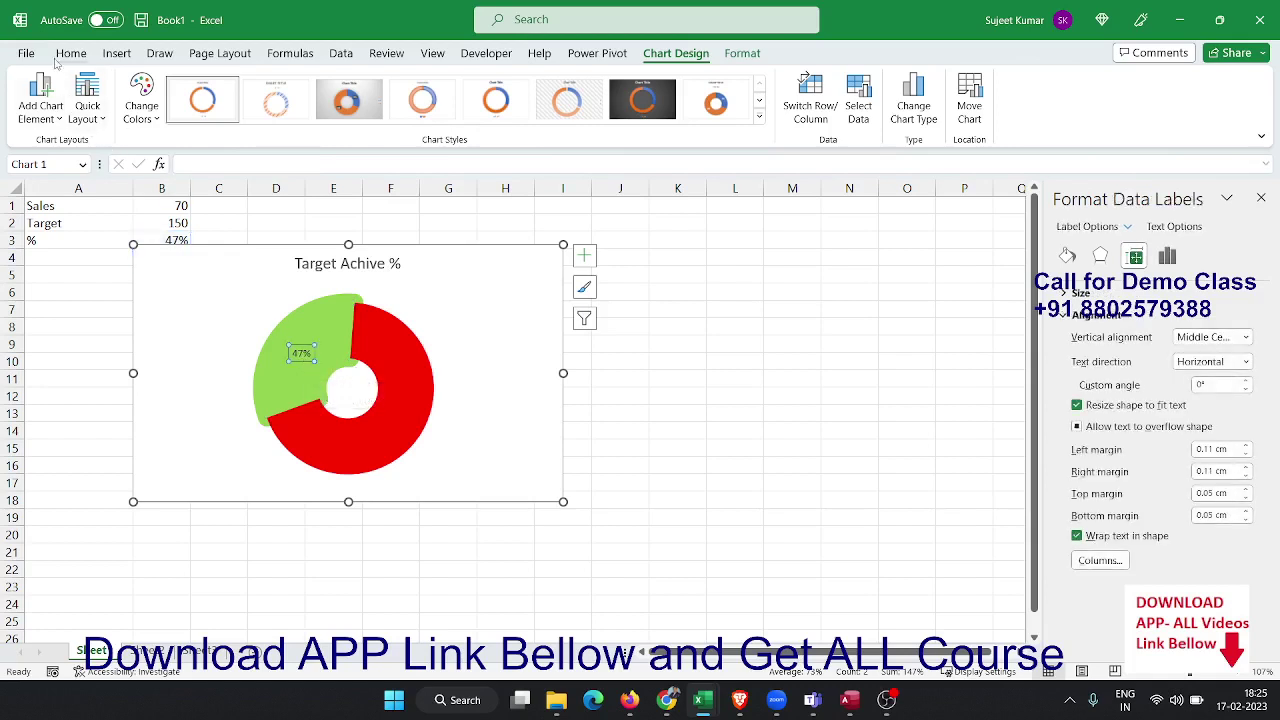
Enlarge the 47% label to 20 pt and colour its text white.
left_click(65, 56)
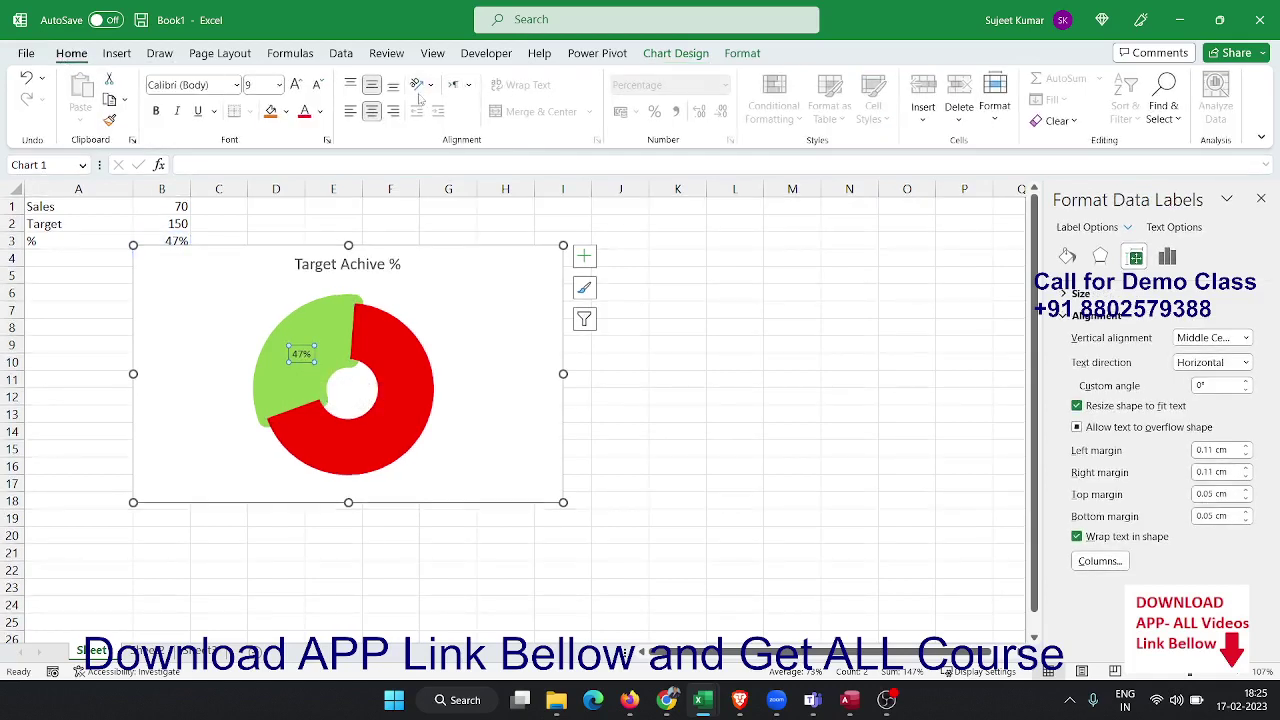
left_click(296, 84)
left_click(296, 84)
left_click(296, 84)
left_click(296, 84)
left_click(296, 84)
left_click(296, 84)
left_click(296, 84)
left_click(320, 112)
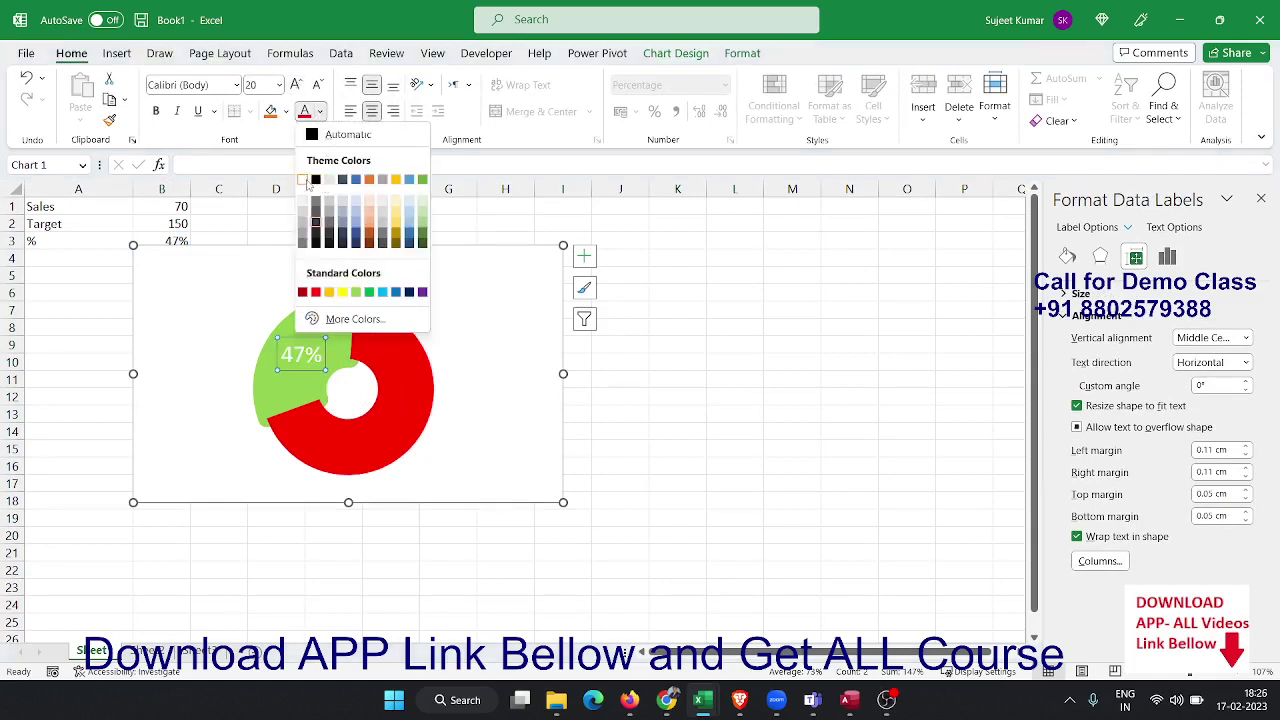
left_click(303, 180)
left_click(746, 322)
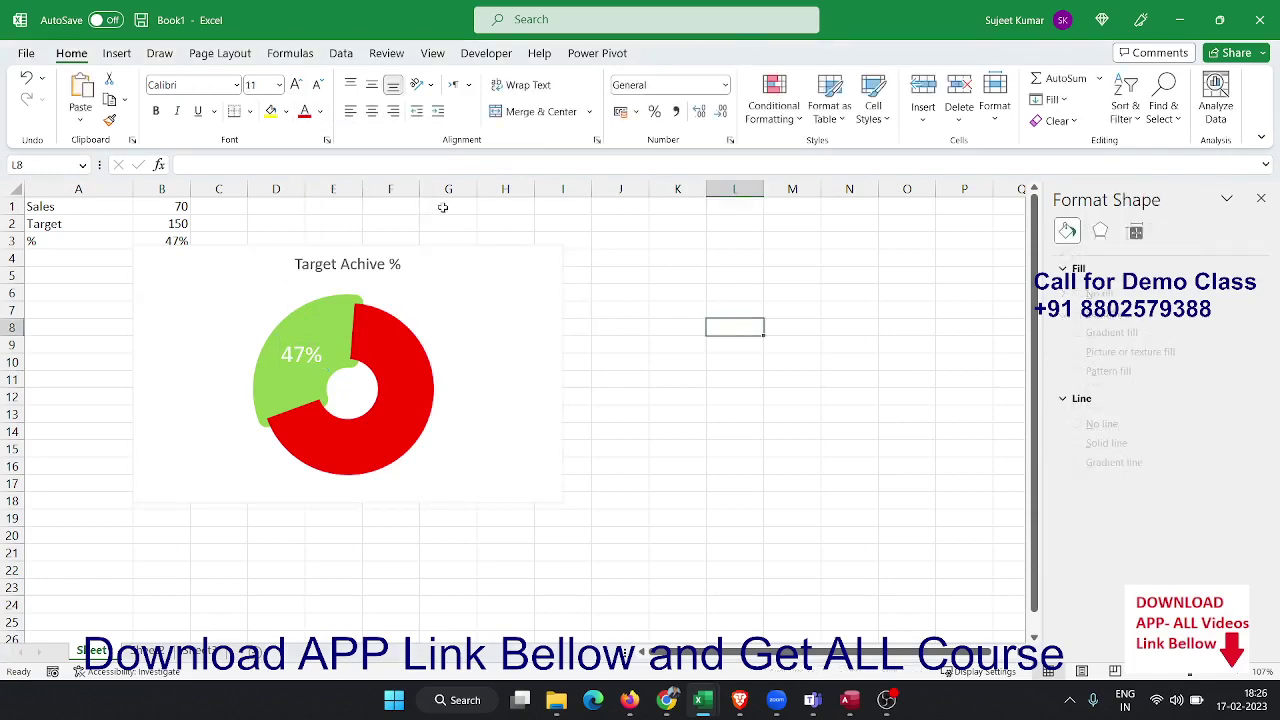
left_click(30, 55)
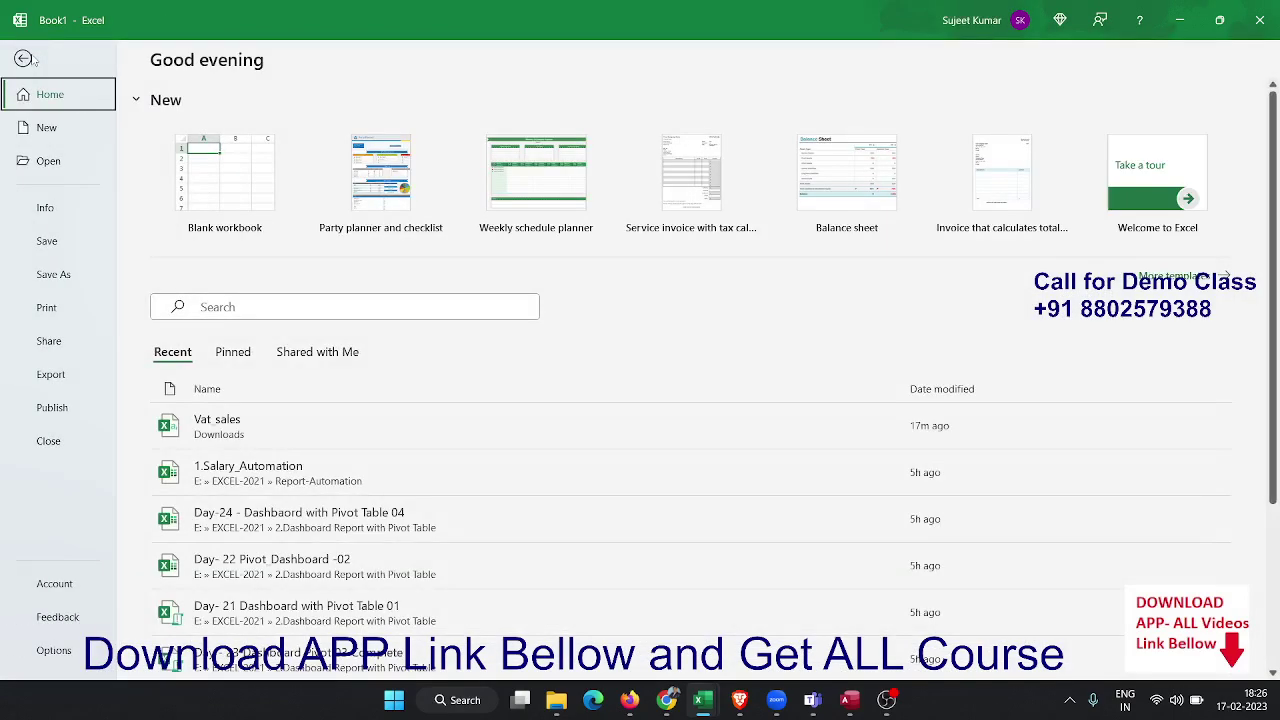
Open the Dashboard 12 workbook by searching 'dash' and look at its Data sheet.
left_click(210, 306)
type("das")
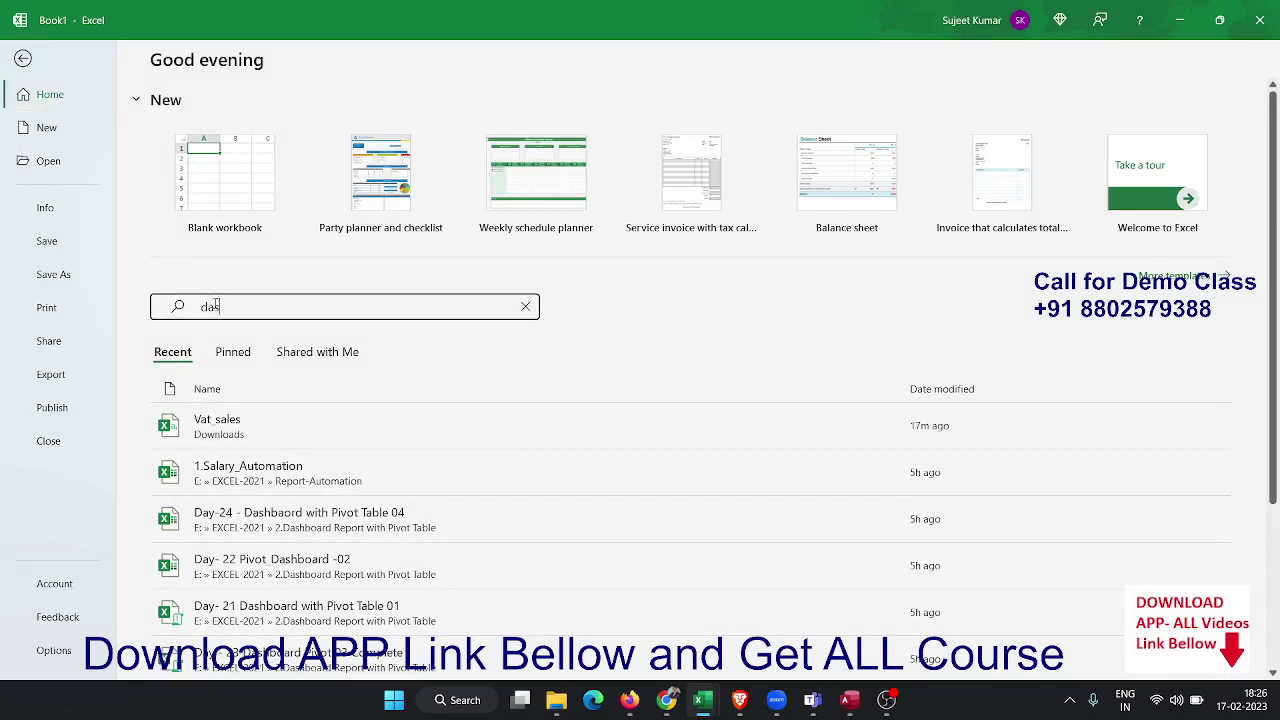
type("h")
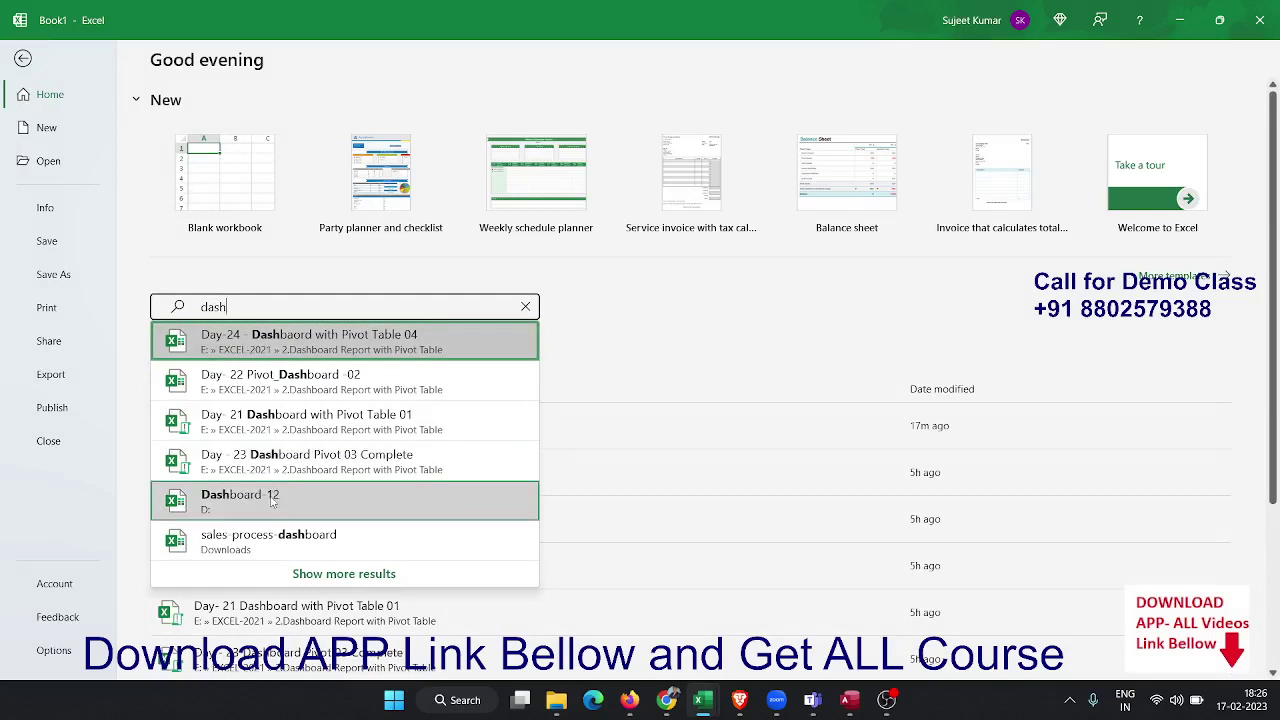
left_click(271, 502)
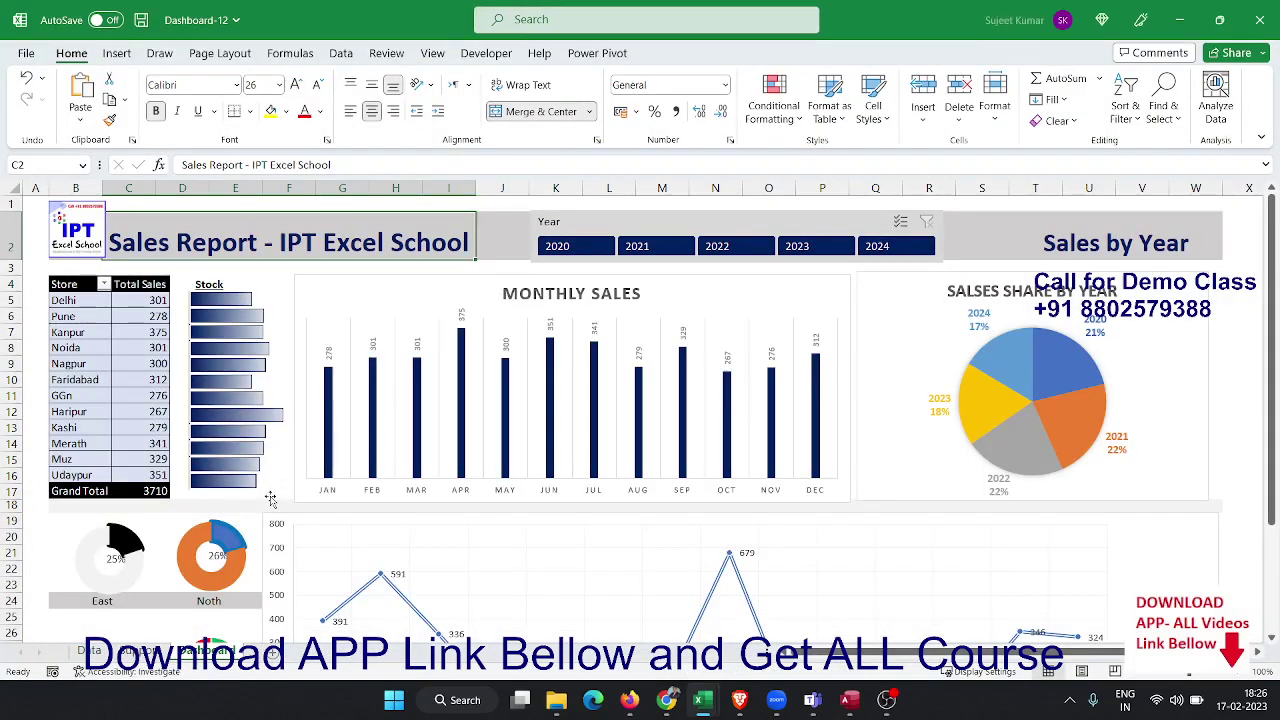
mouse_move(204, 548)
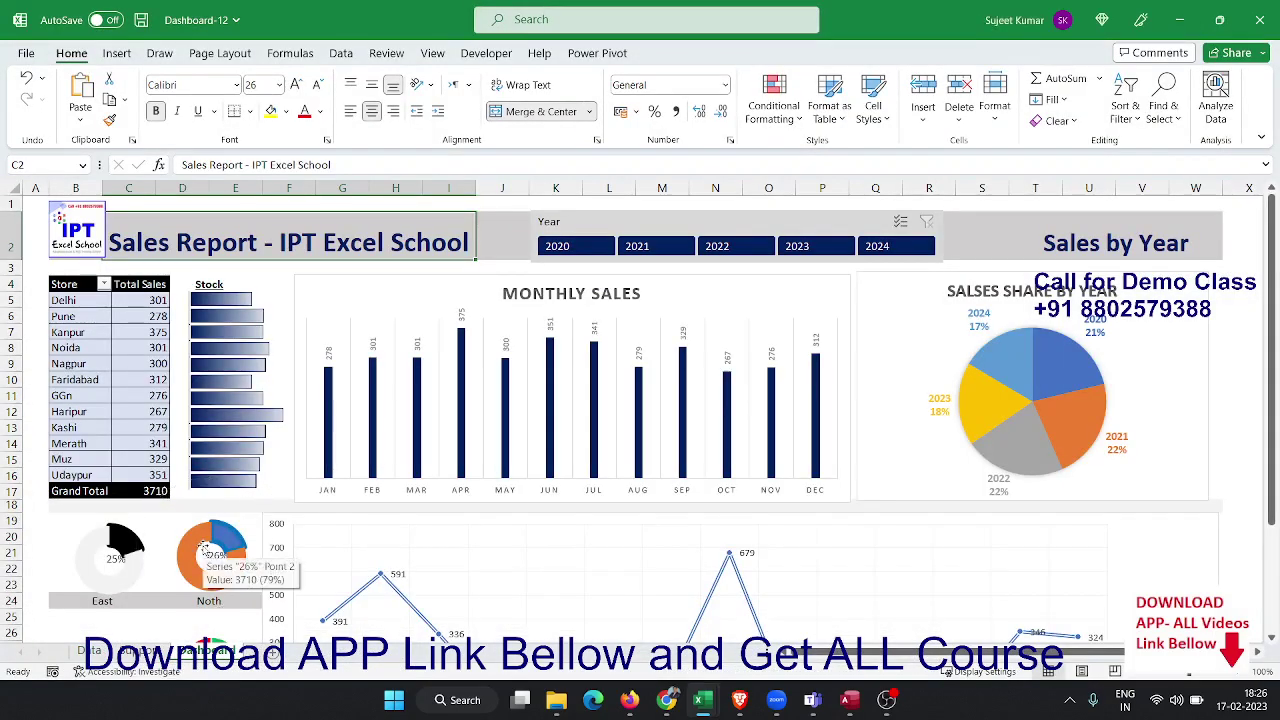
left_click(90, 651)
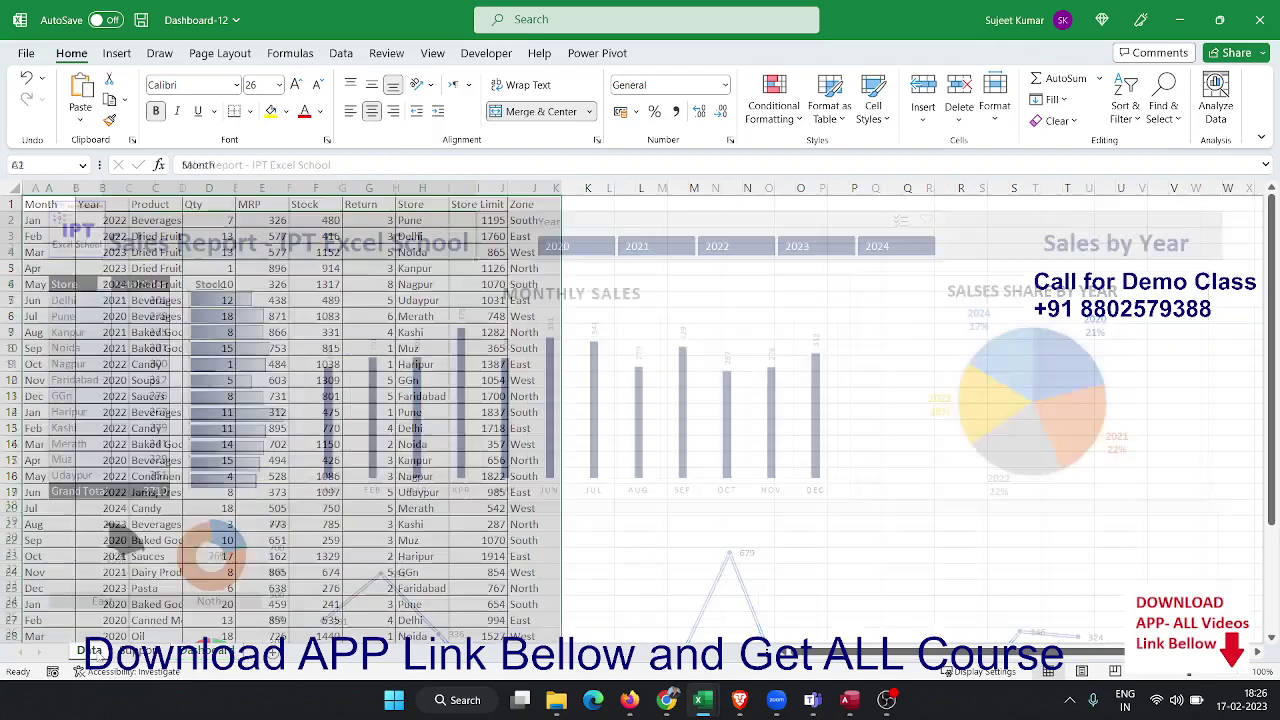
left_click(200, 651)
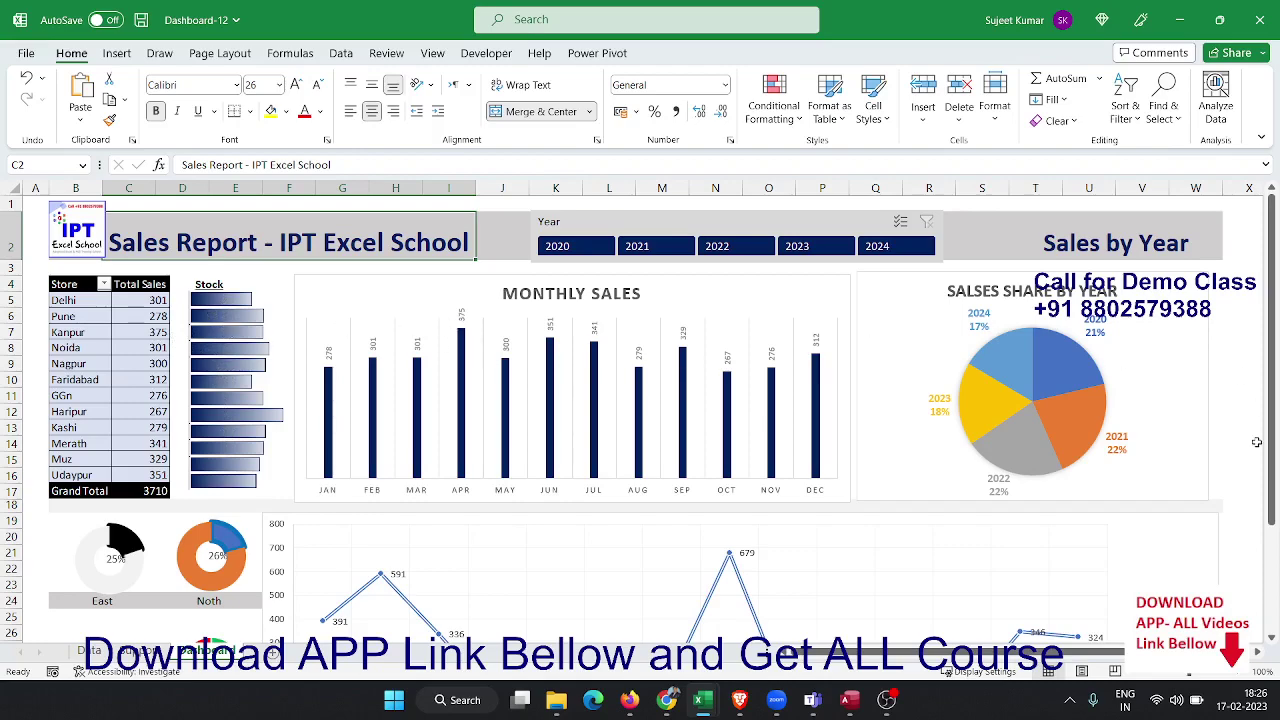
Filter the Year slicer to 2021 and 2022, clear the filter, and show the desktop.
left_click_drag(1268, 455, 1268, 576)
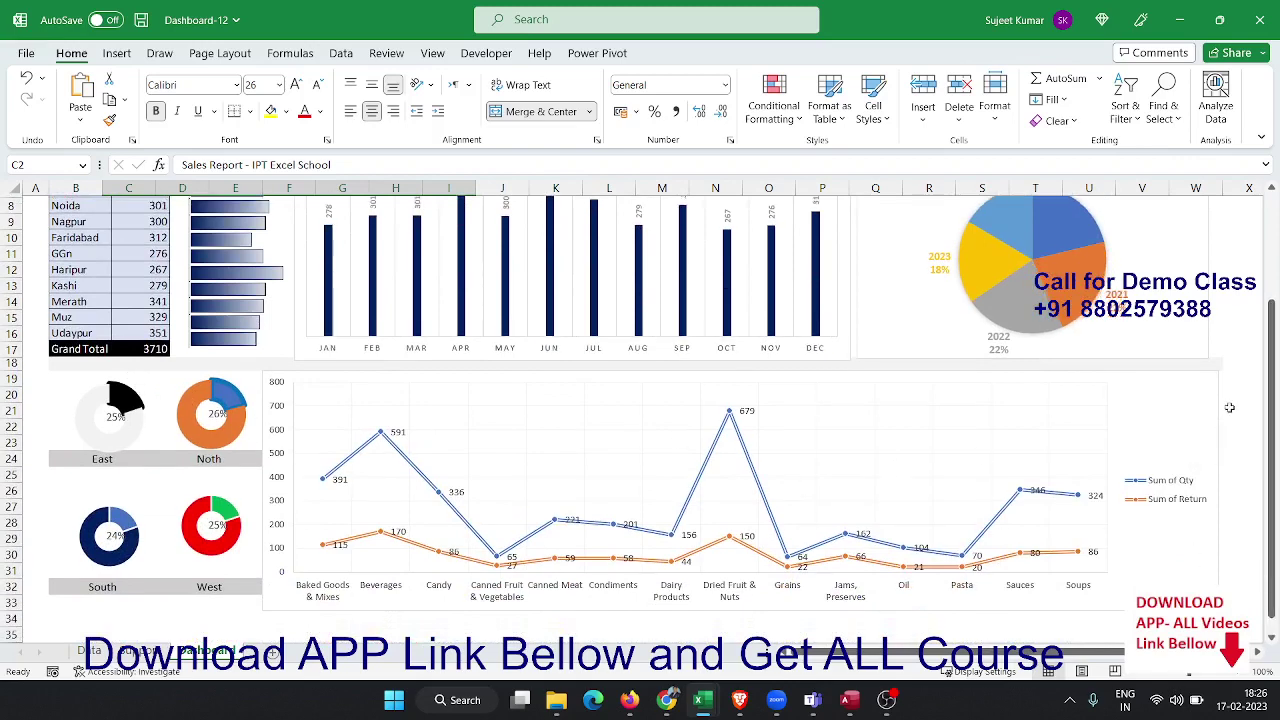
left_click_drag(1268, 426, 1268, 320)
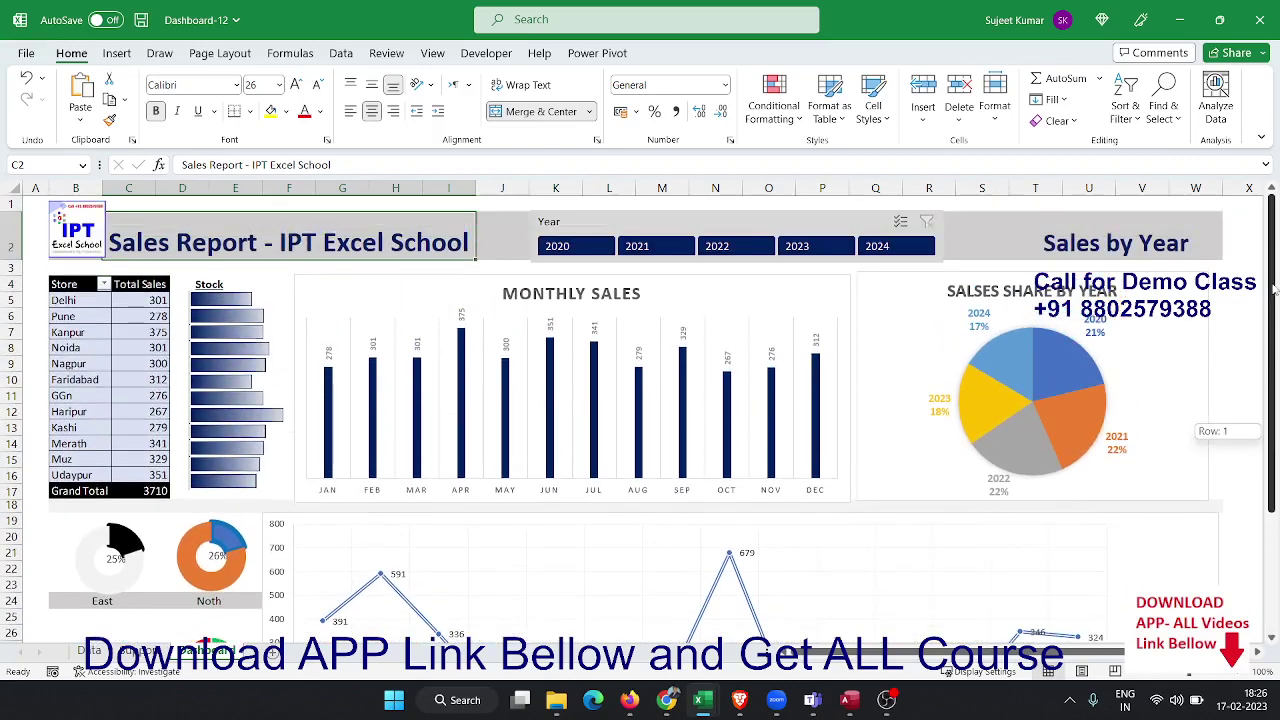
left_click(633, 248)
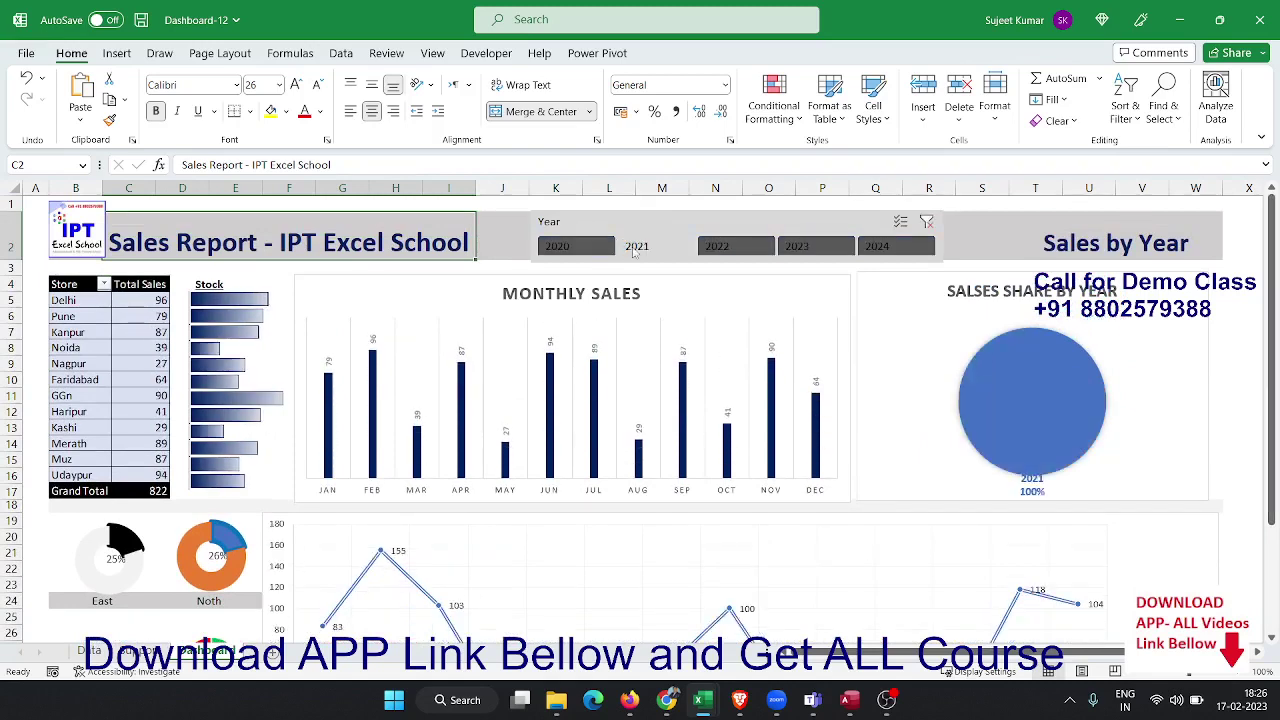
left_click(710, 250)
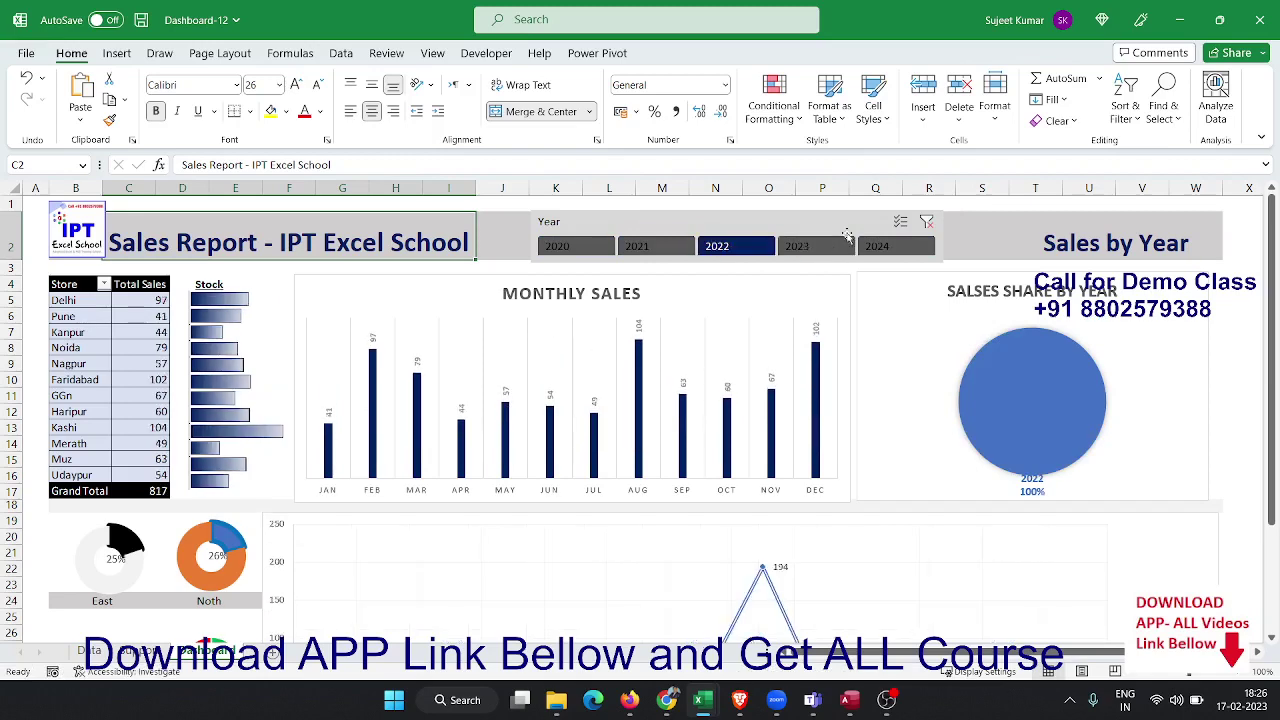
left_click(928, 228)
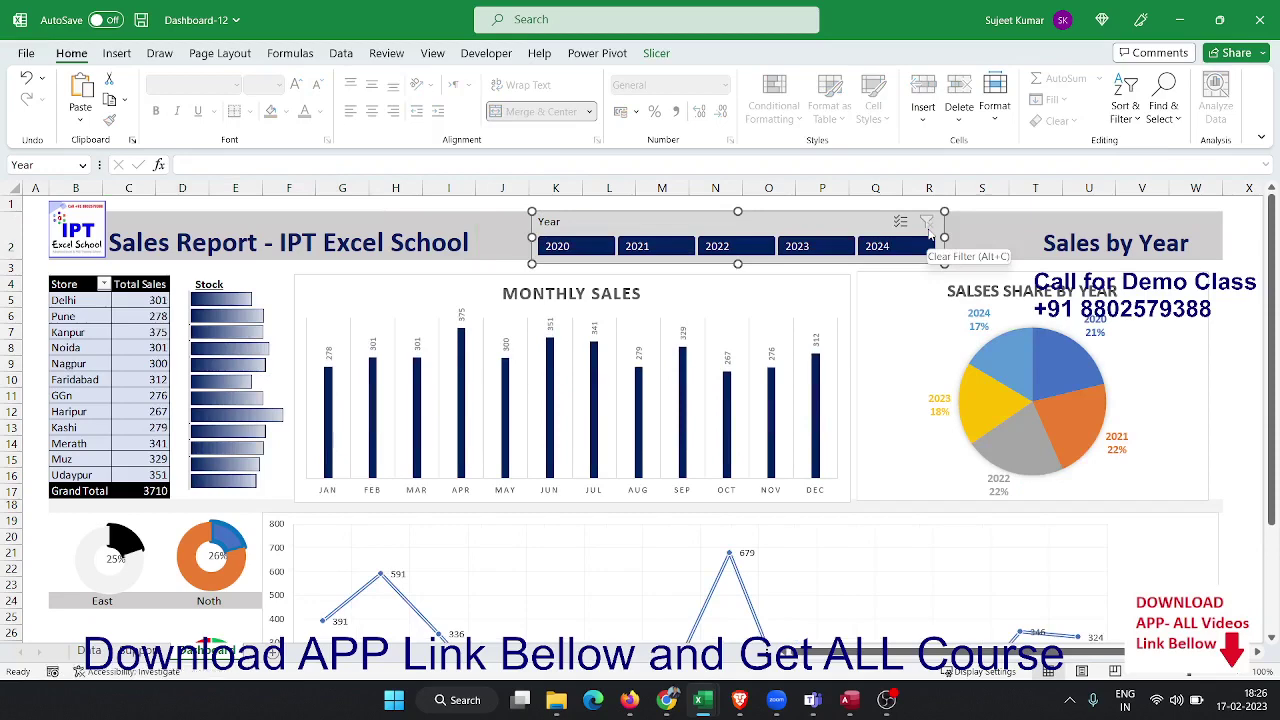
key("super+d")
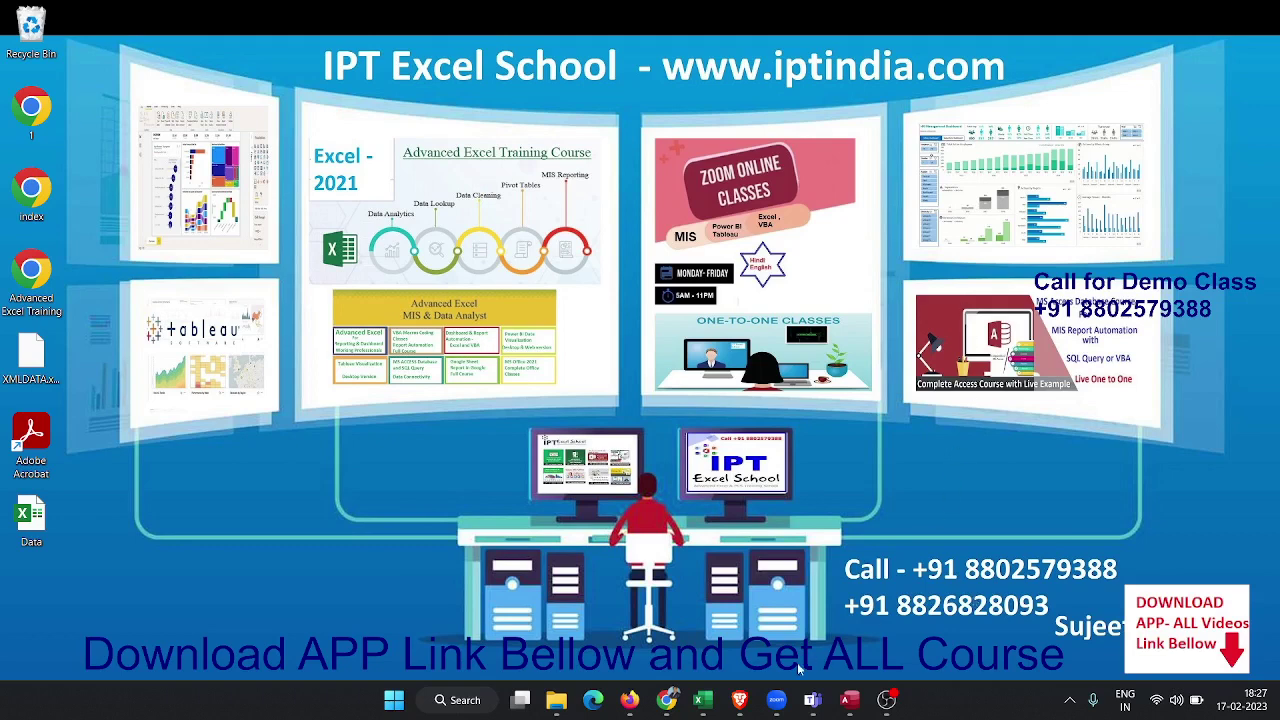
mouse_move(666, 699)
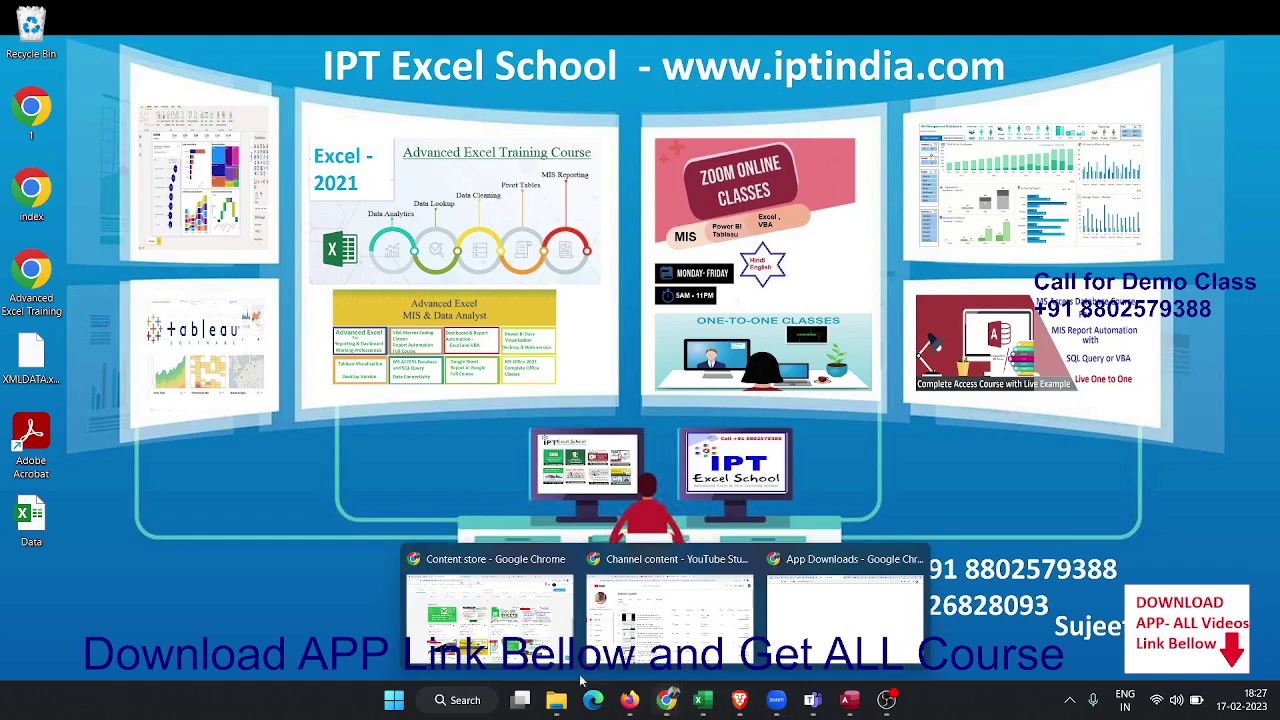
left_click(490, 600)
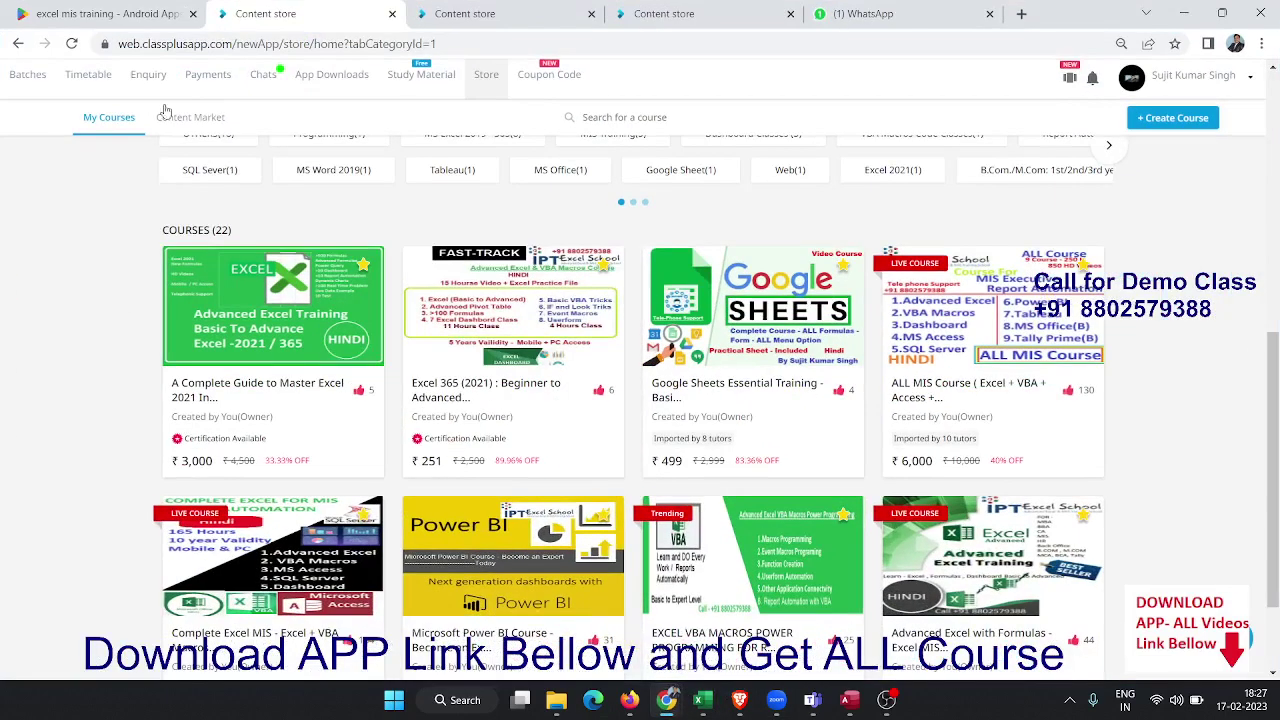
left_click(150, 14)
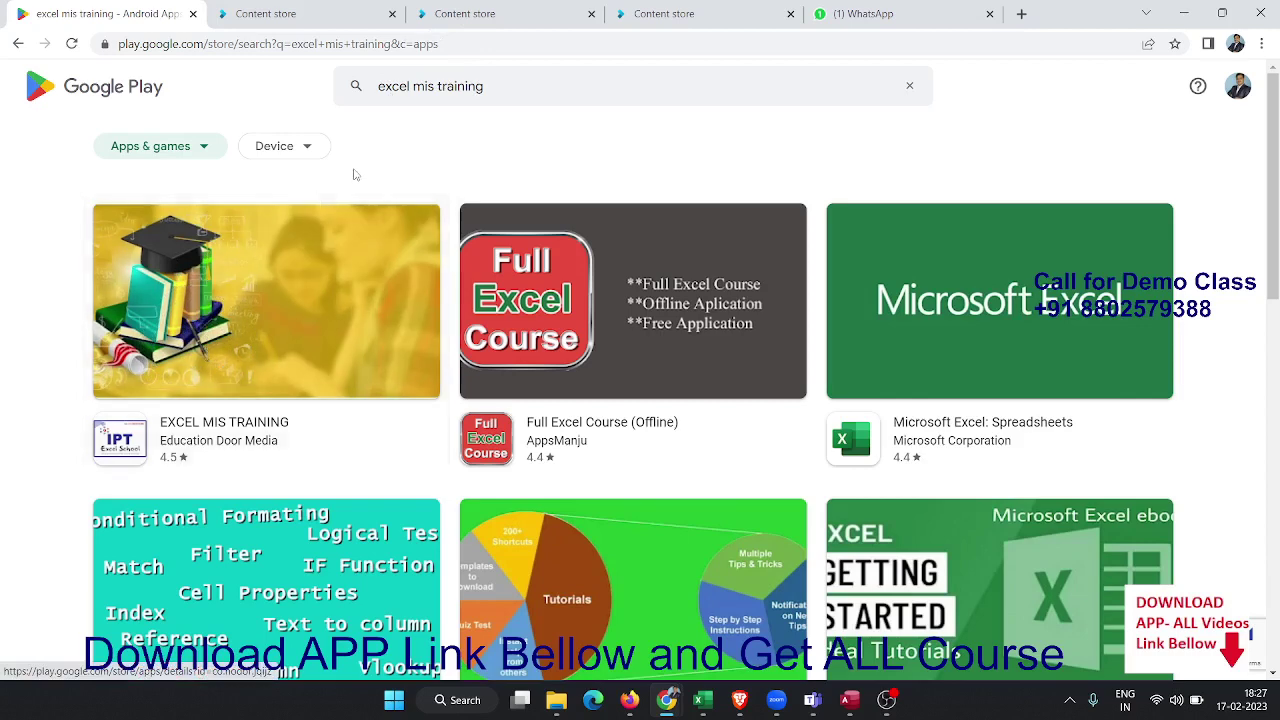
left_click(285, 14)
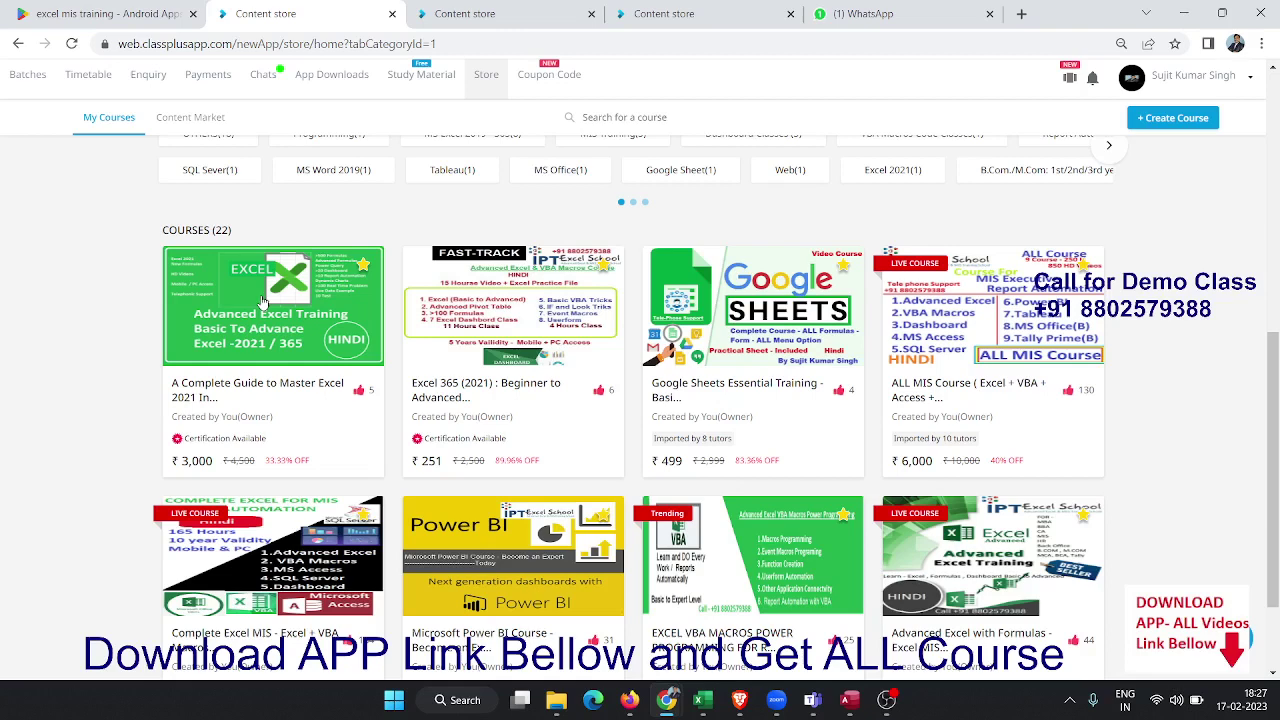
left_click(487, 14)
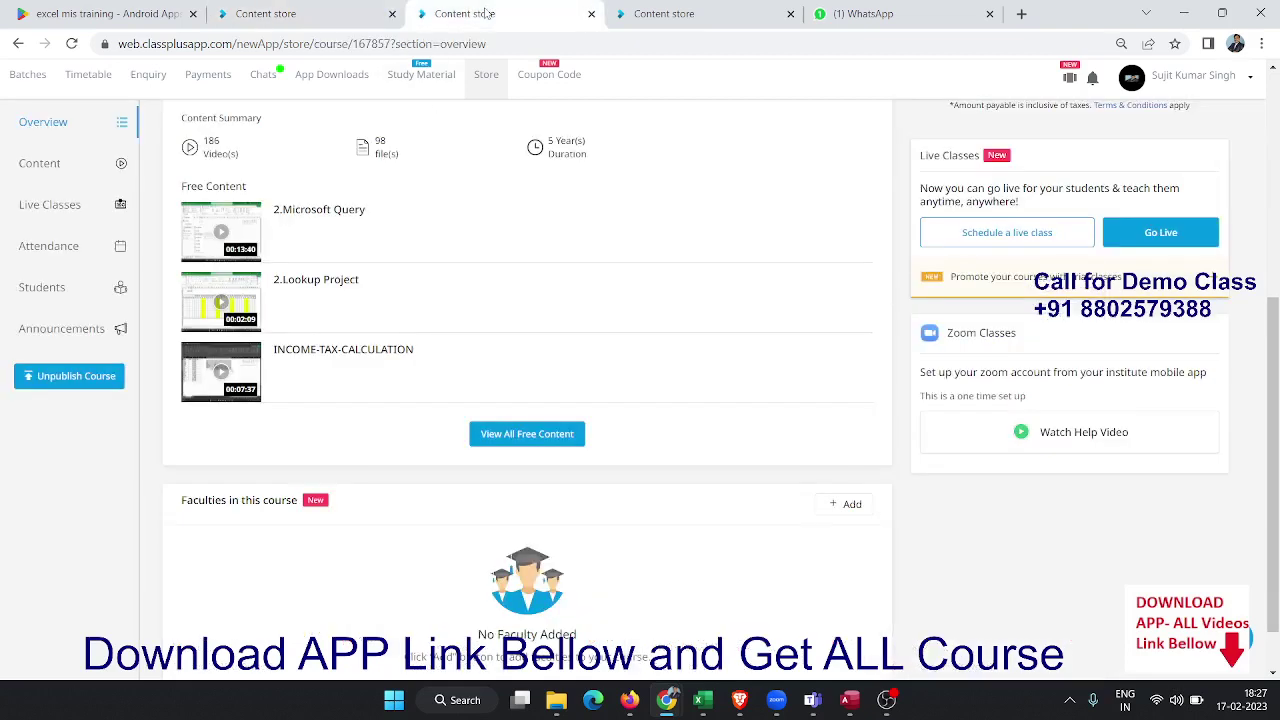
double_click(205, 143)
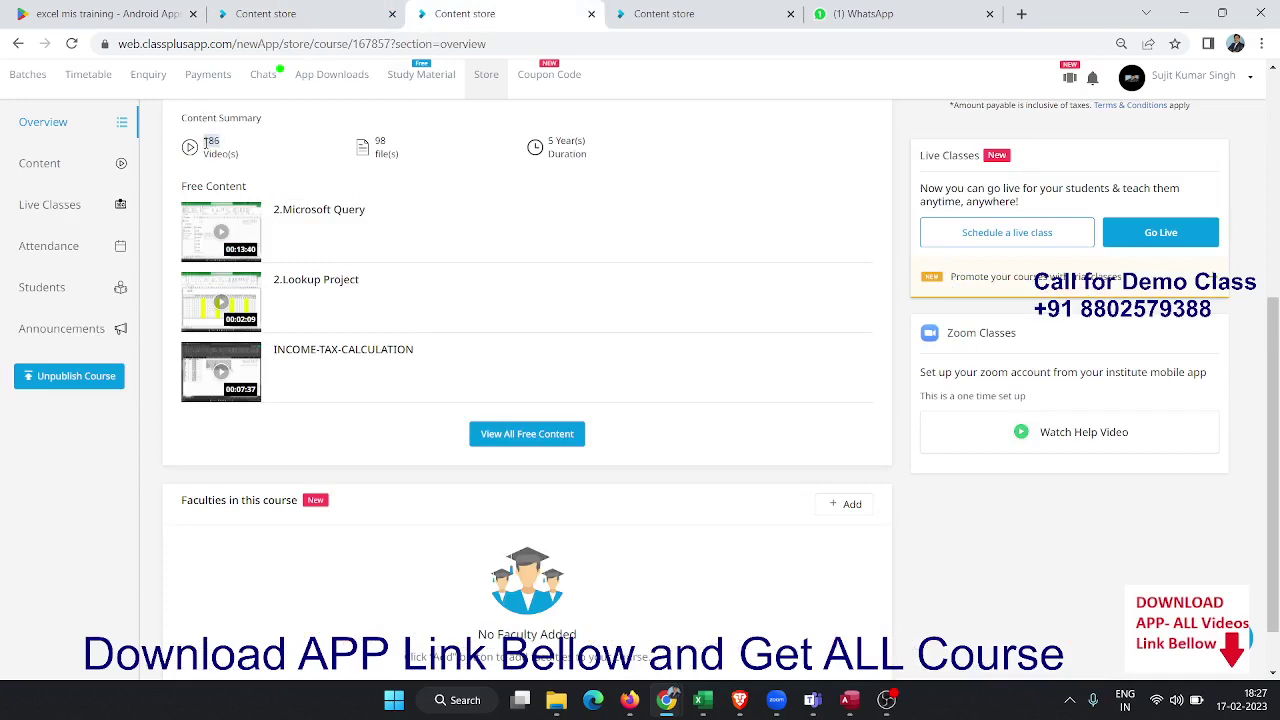
left_click(387, 134)
left_click(658, 25)
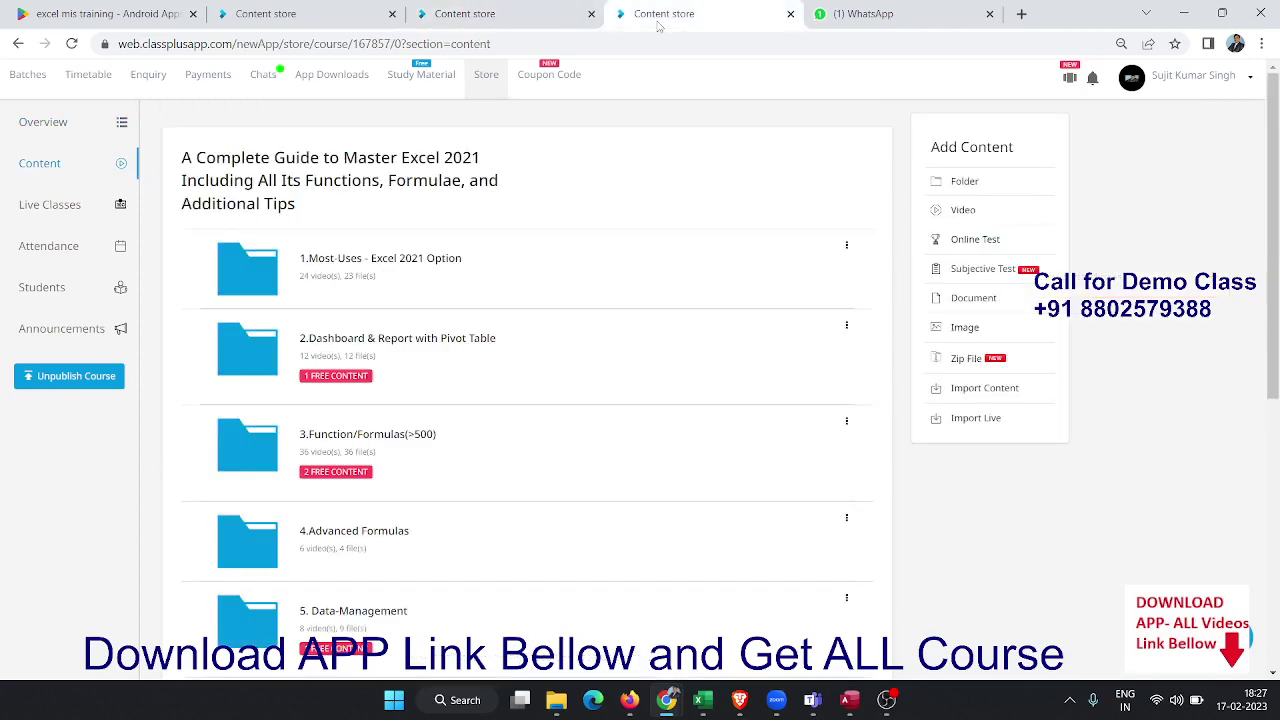
key("Down")
key("Down")
key("Down")
key("Down")
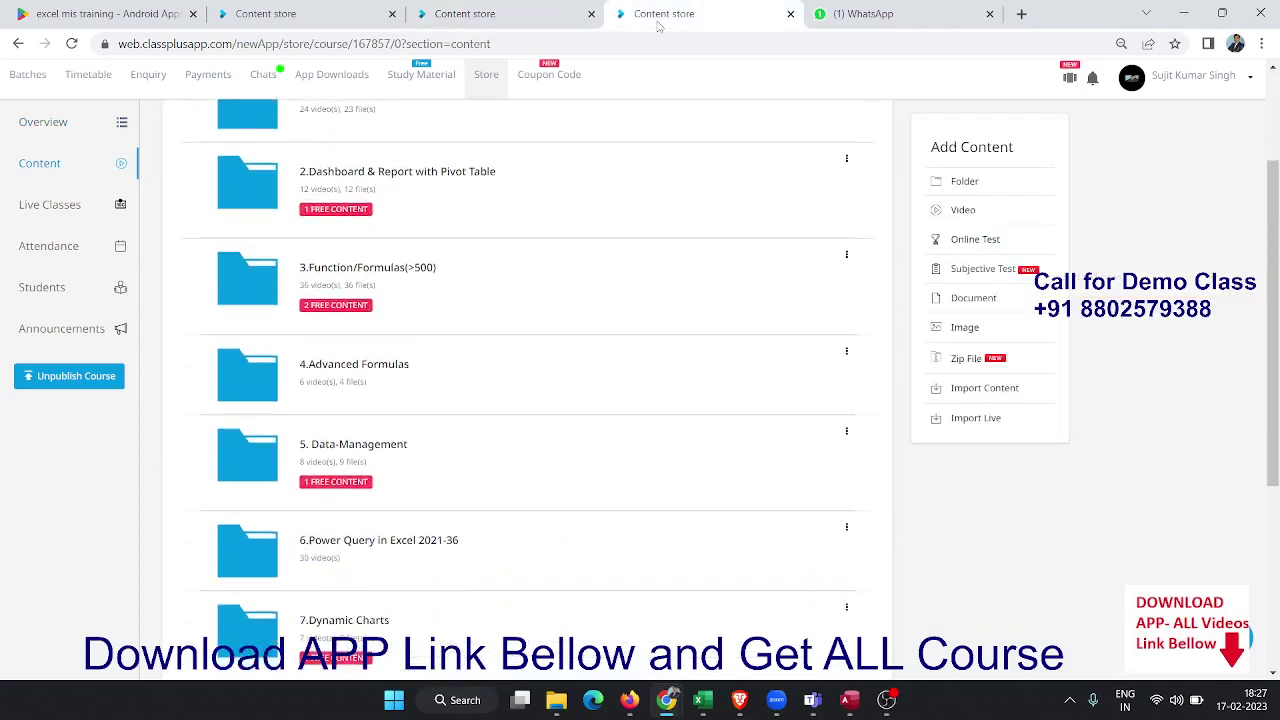
key("Down")
key("Down")
key("Down")
key("Down")
key("Down")
key("Down")
key("Down")
key("Down")
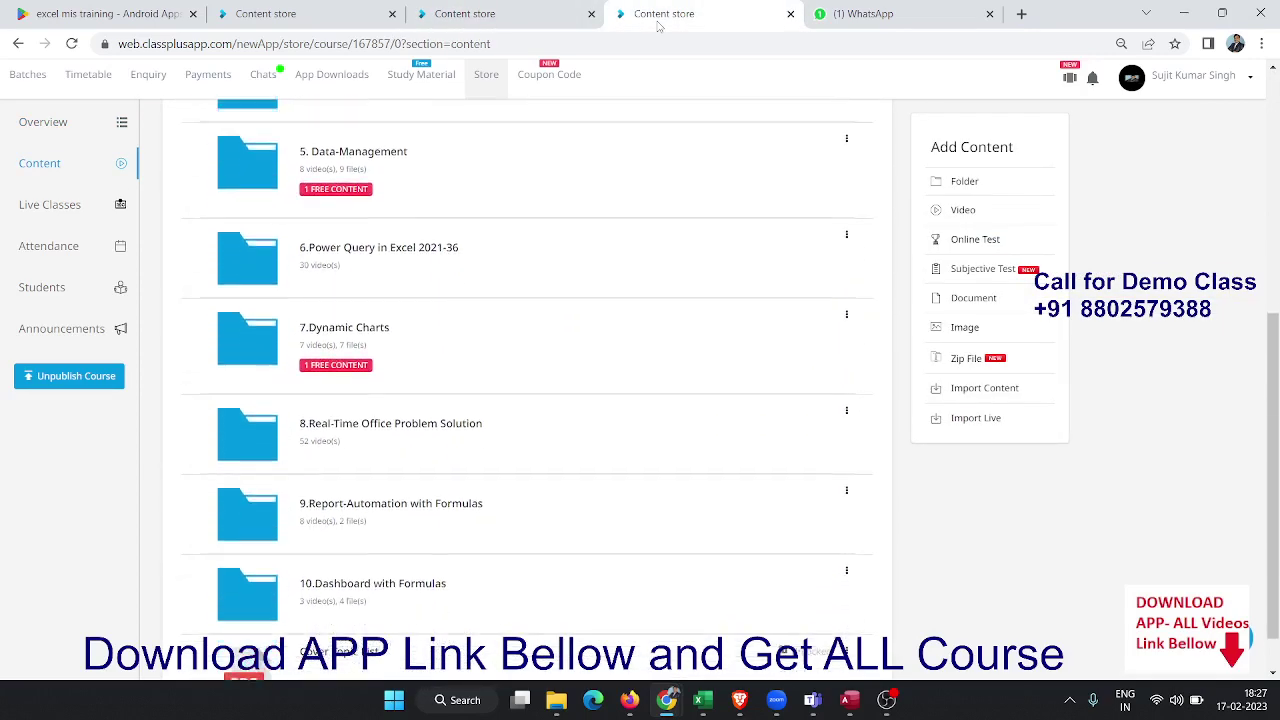
key("Down")
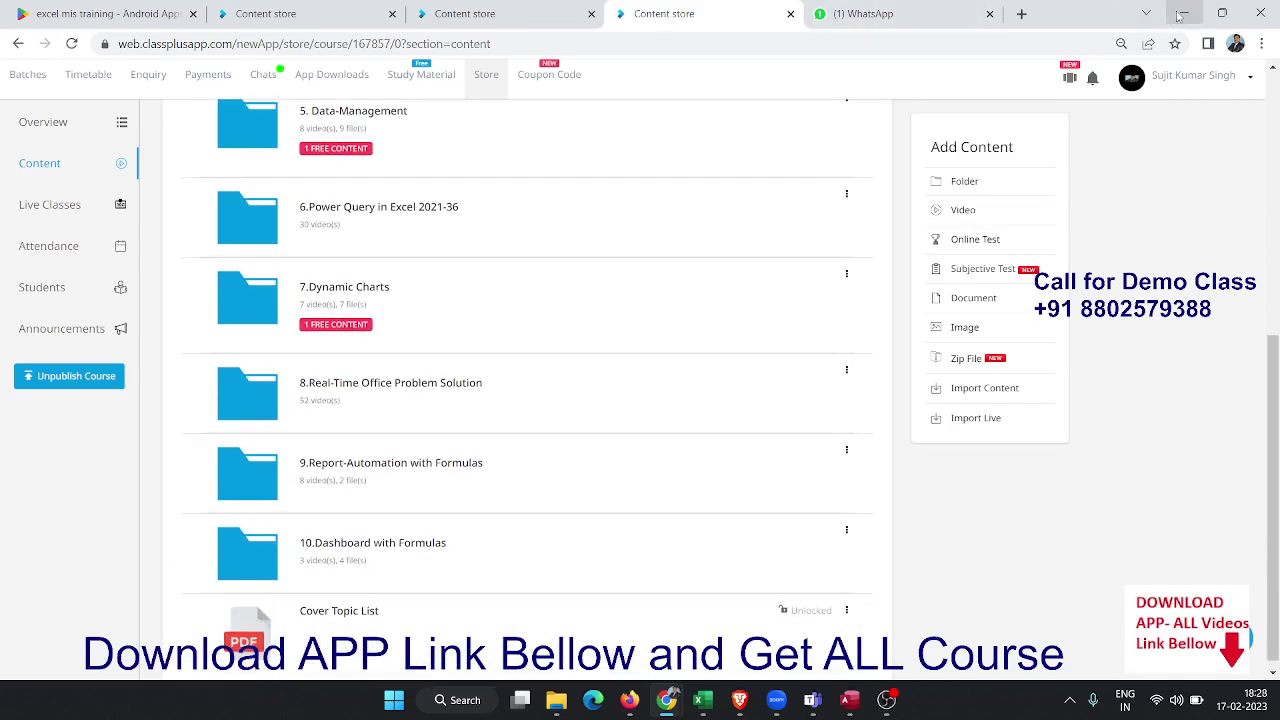
left_click(1182, 17)
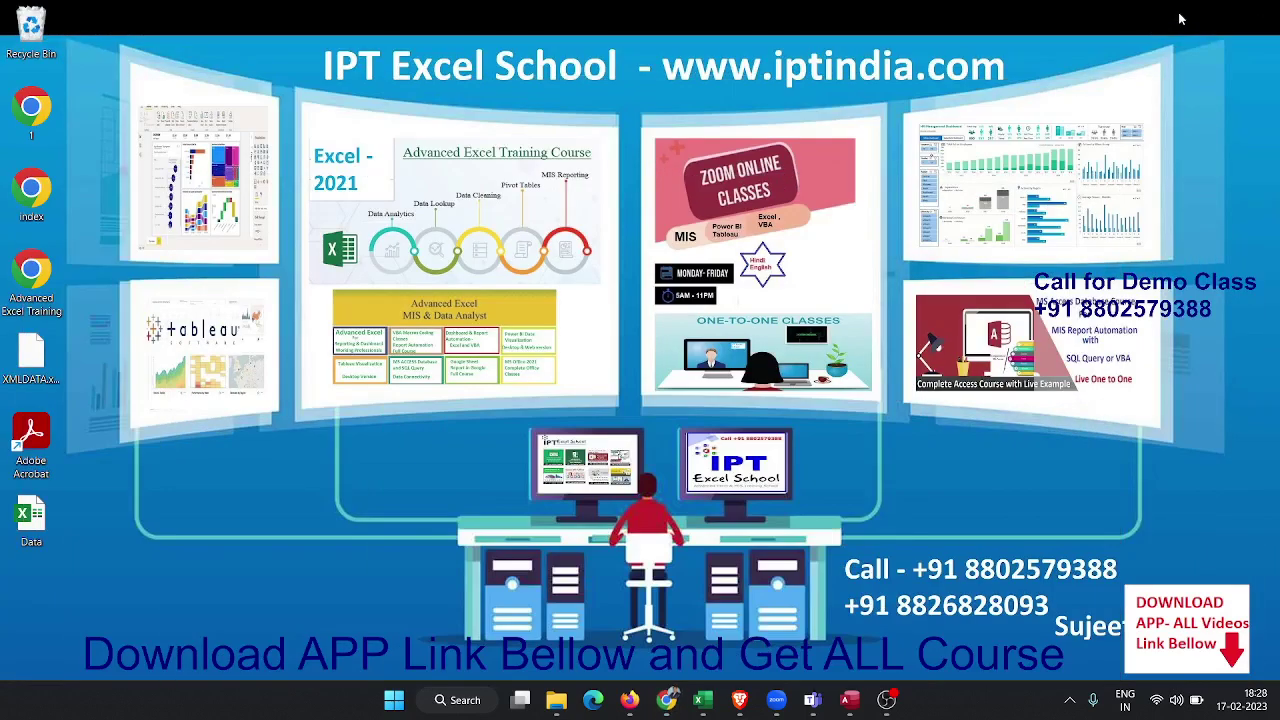